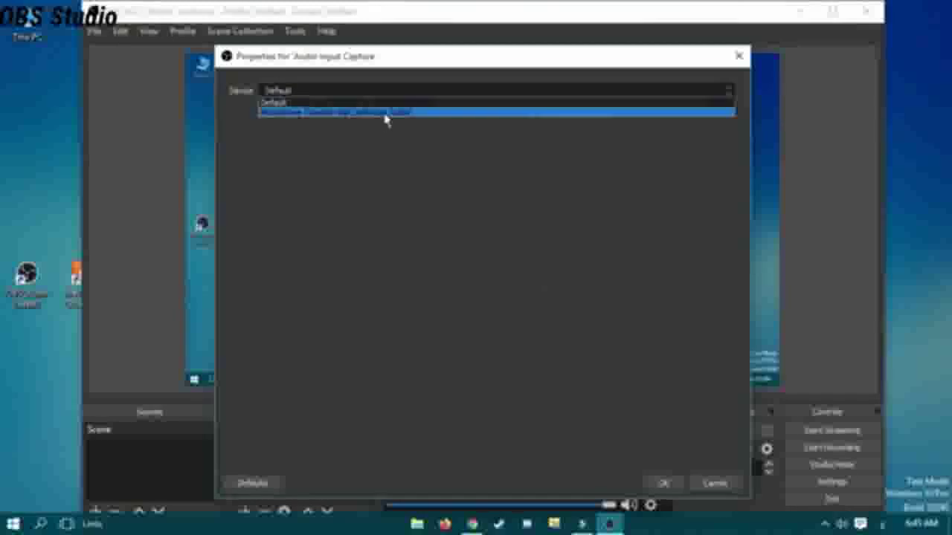
# Confirm the Audio Input Capture device and add the existing Desktop Audio to the scene as an audio output capture source
pyautogui.click(659, 486)
pyautogui.rightClick(323, 489)
pyautogui.moveTo(375, 377)
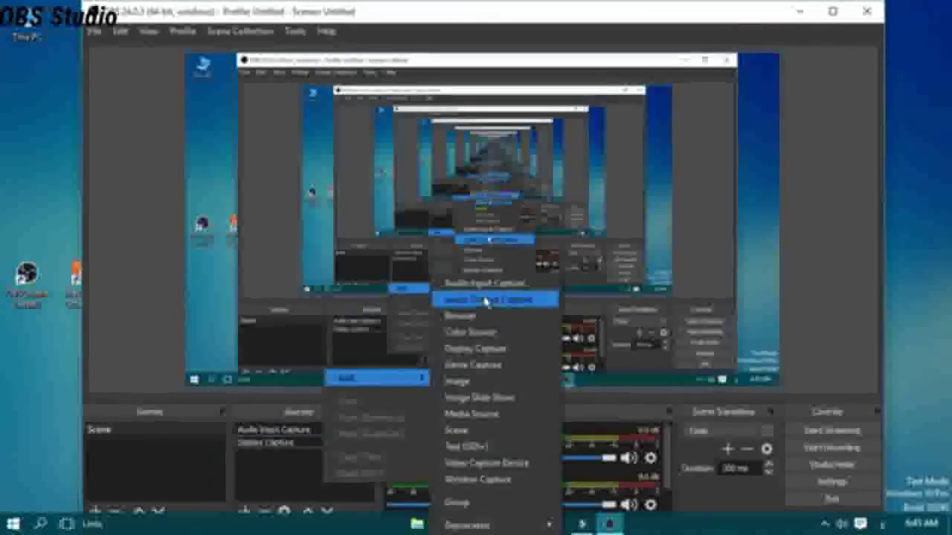
pyautogui.click(480, 348)
pyautogui.click(402, 229)
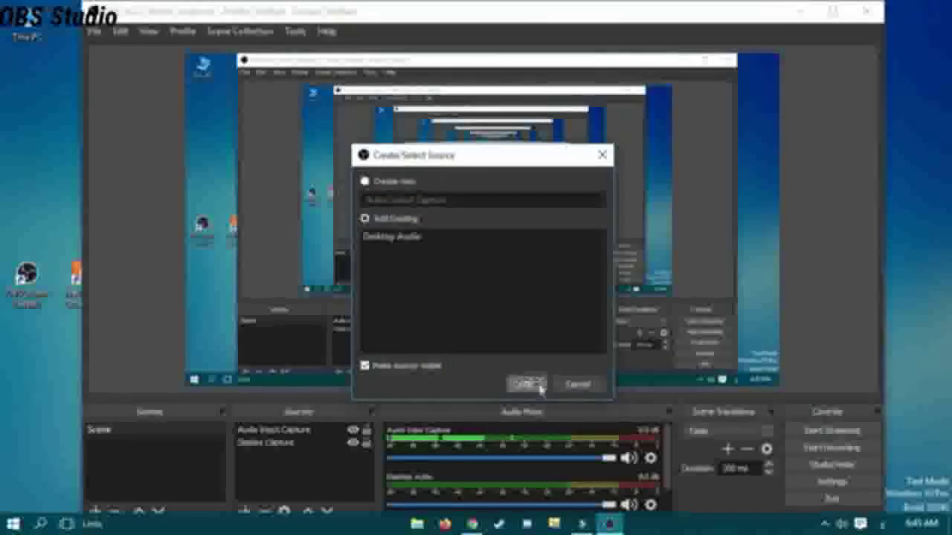
pyautogui.click(420, 233)
pyautogui.click(529, 385)
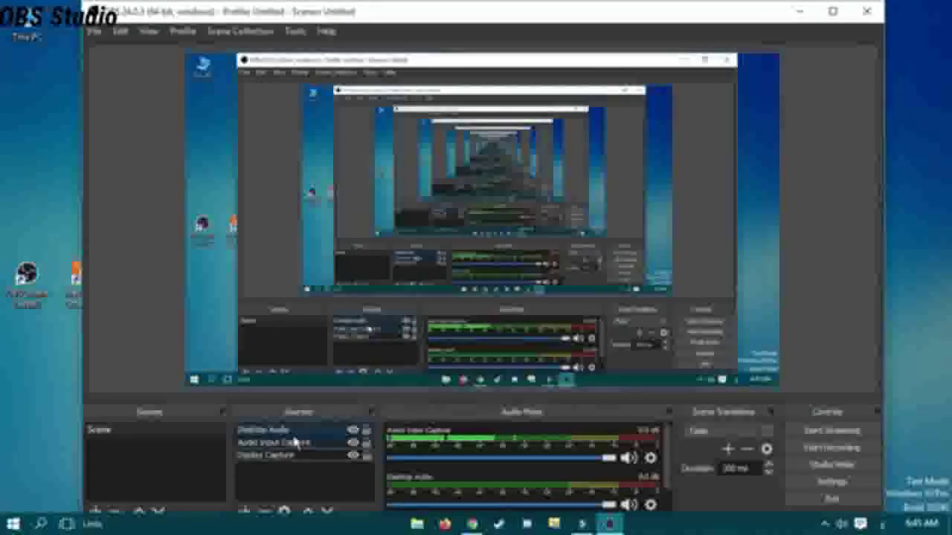
pyautogui.click(331, 486)
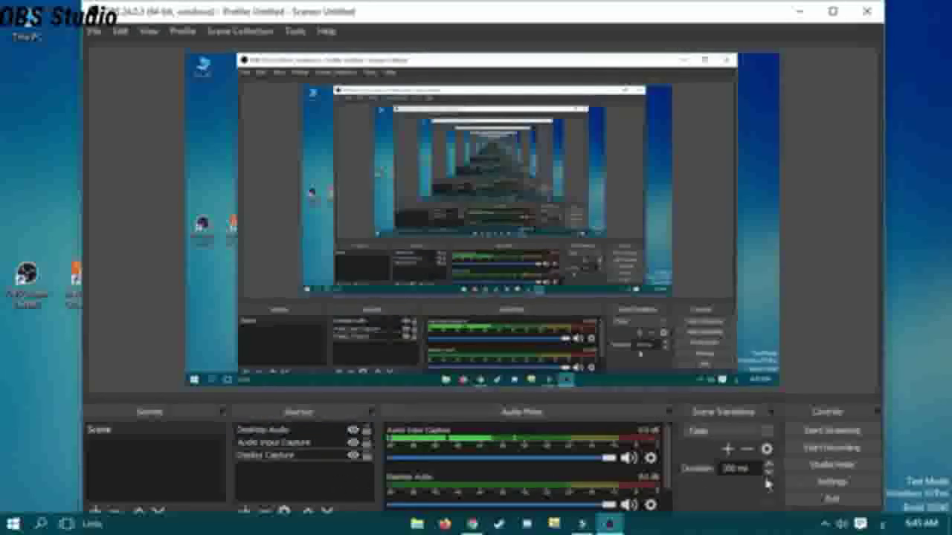
# Record a short test clip of the scene and stop the recording
pyautogui.moveTo(609, 461)
pyautogui.mouseDown()
pyautogui.moveTo(521, 458)
pyautogui.moveTo(608, 459)
pyautogui.mouseUp()
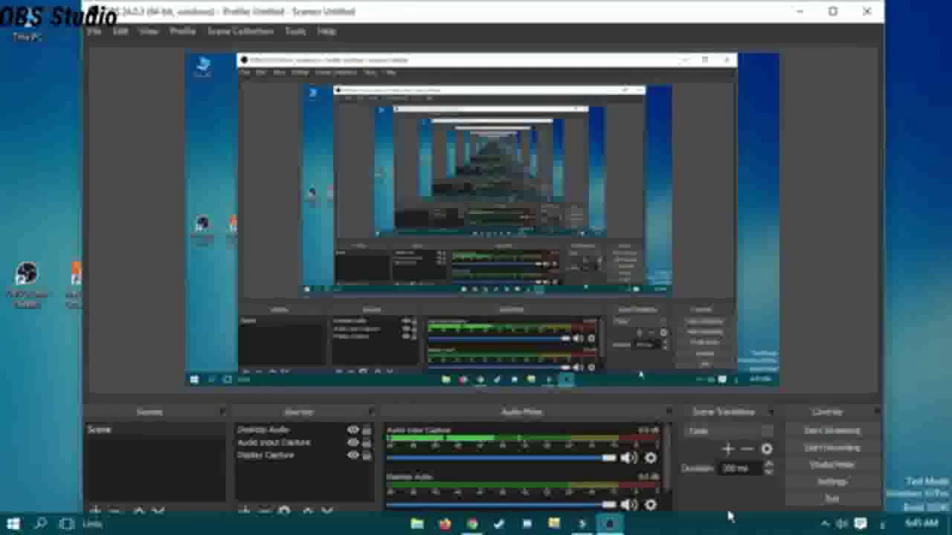
pyautogui.click(818, 449)
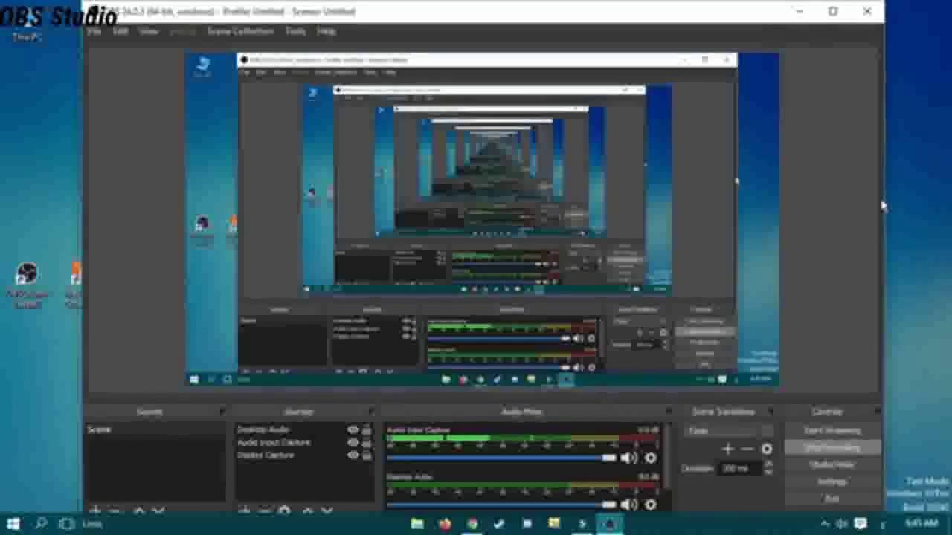
pyautogui.click(833, 448)
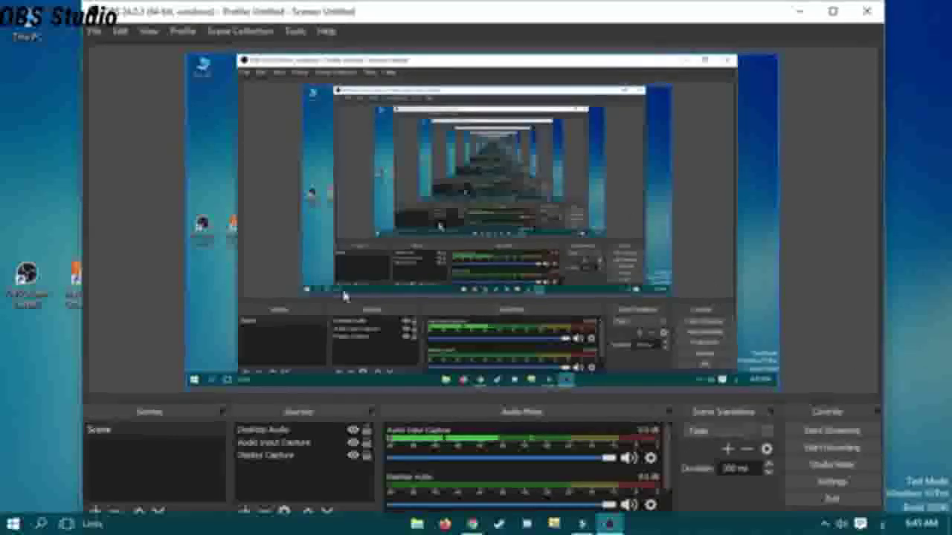
# Show the saved recordings, play the new test clip and close the player
pyautogui.click(95, 31)
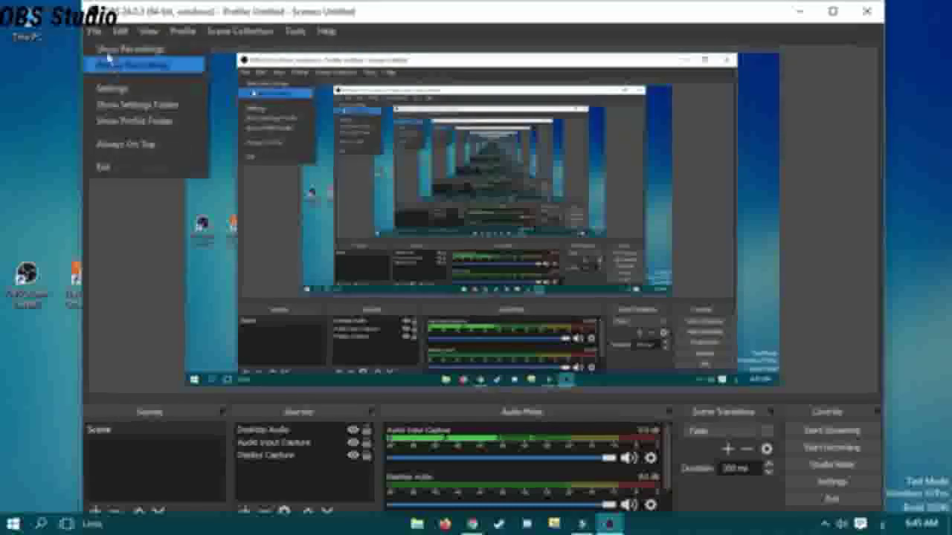
pyautogui.click(119, 49)
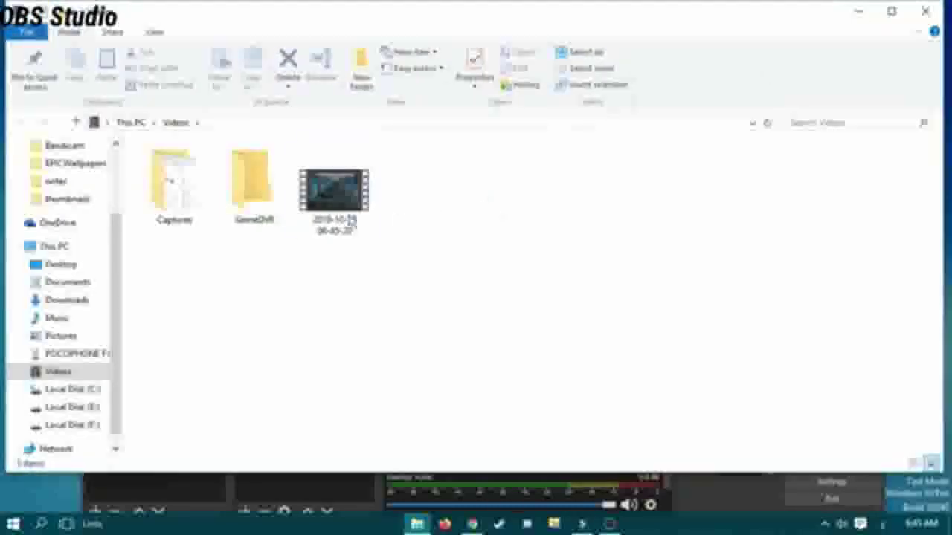
pyautogui.doubleClick(352, 221)
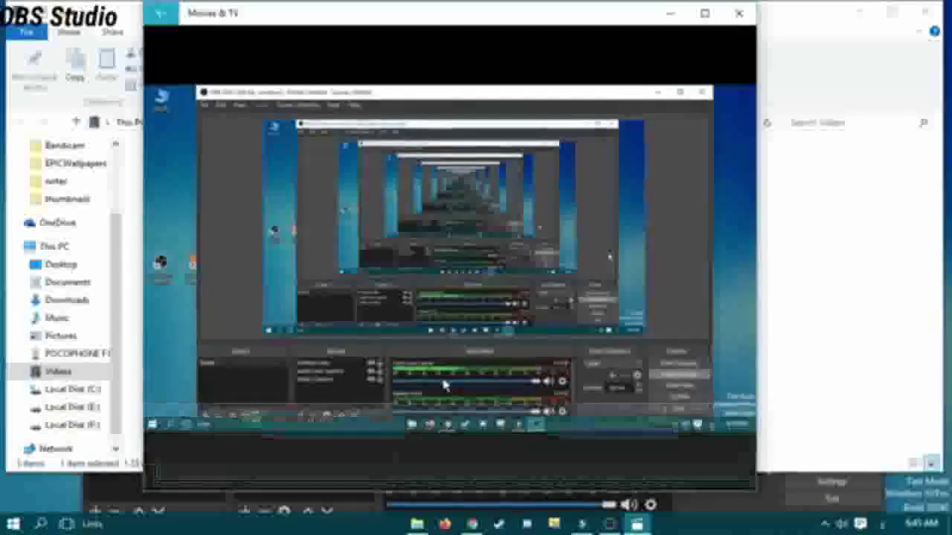
pyautogui.moveTo(433, 425)
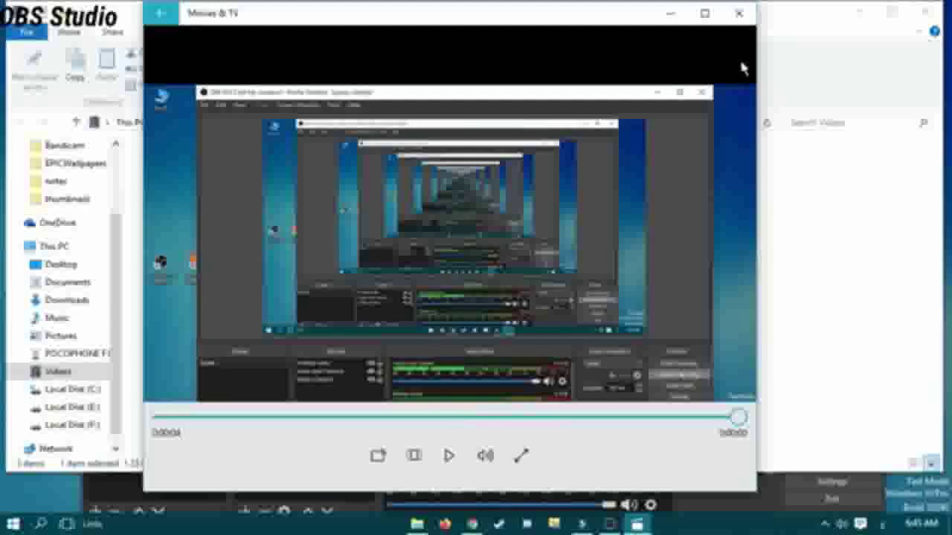
pyautogui.click(740, 15)
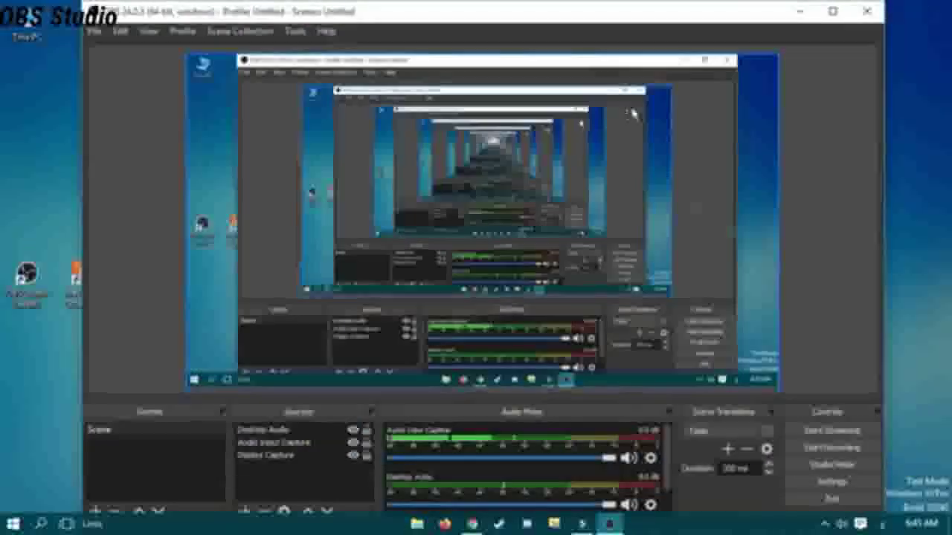
# Open the OBS Studio settings and show the Video section
pyautogui.click(92, 32)
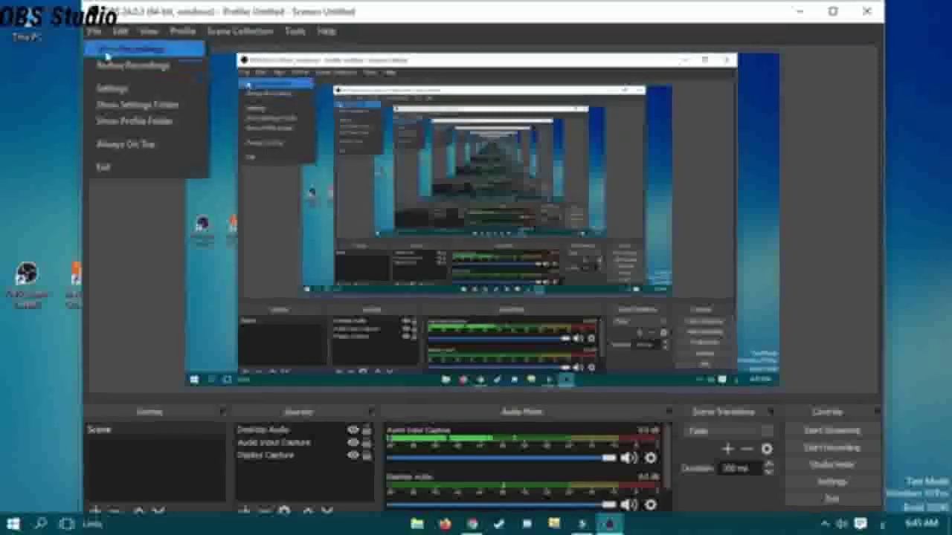
pyautogui.click(113, 88)
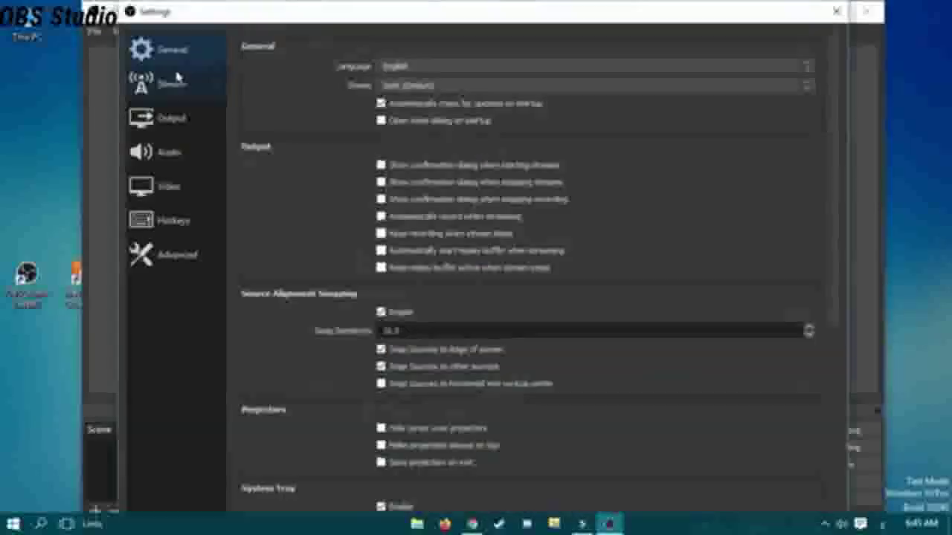
pyautogui.click(182, 189)
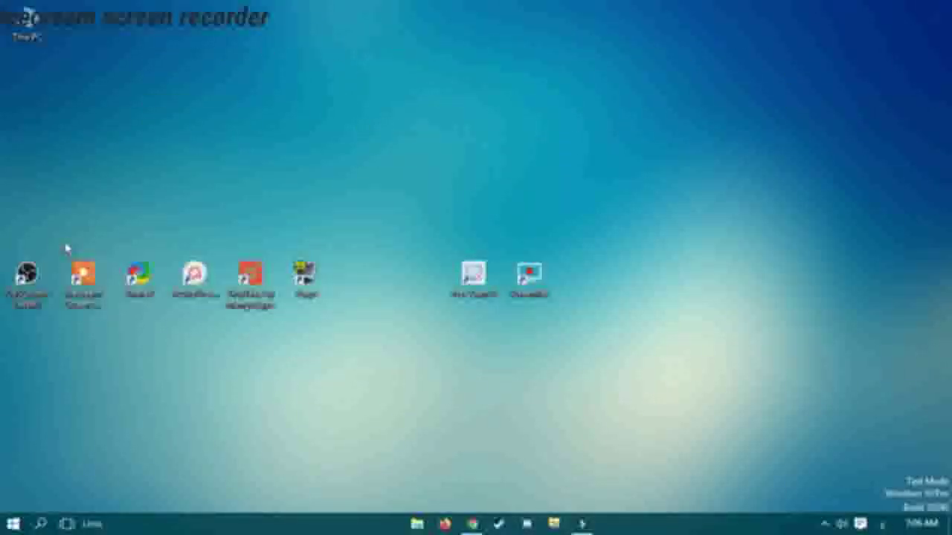
# Launch Icecream Screen Recorder and look through the video capture area options, including the Around mouse sizes
pyautogui.click(74, 274)
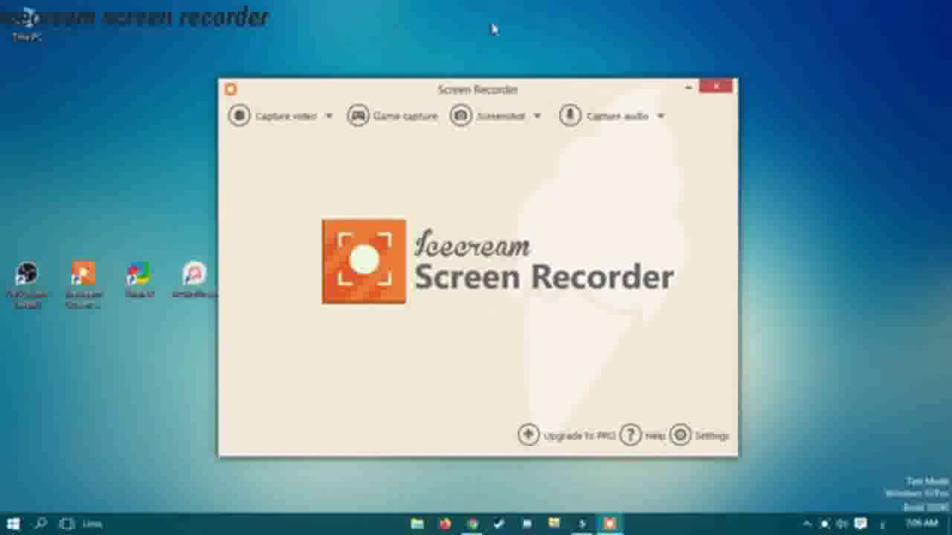
pyautogui.click(331, 115)
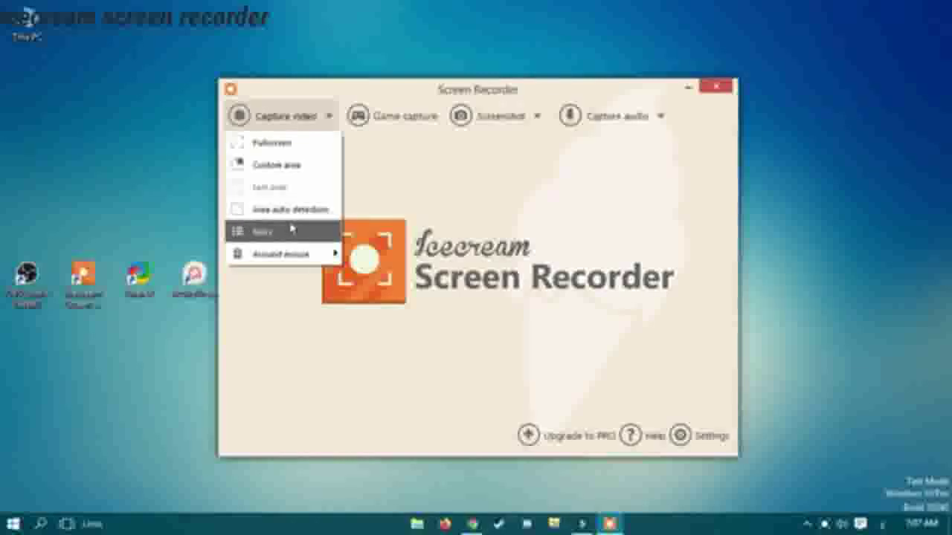
pyautogui.moveTo(302, 258)
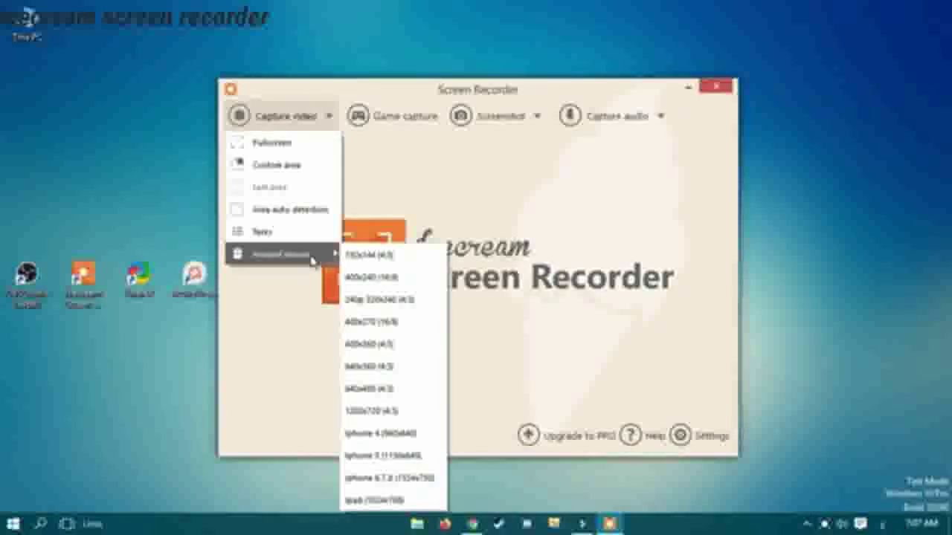
pyautogui.click(820, 234)
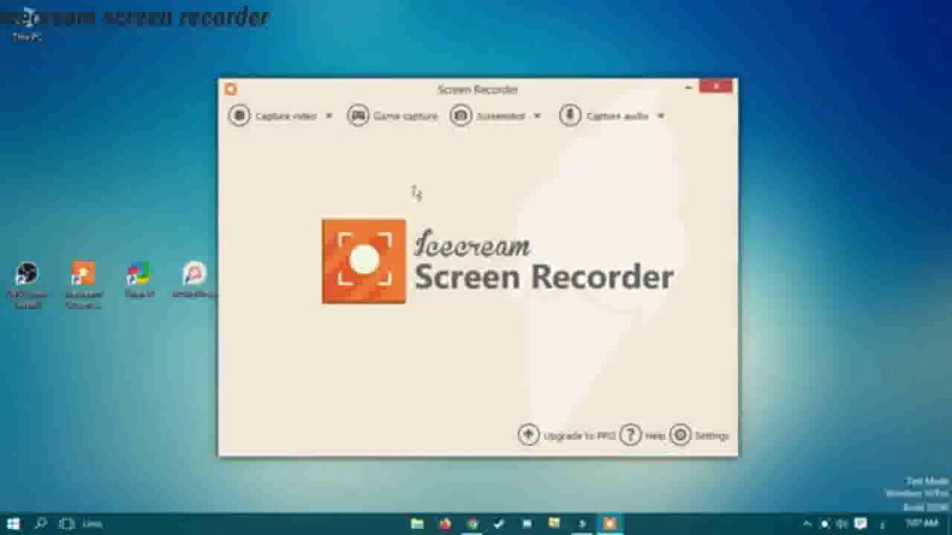
# Open game capture mode and check the available FPS and quality options
pyautogui.click(394, 116)
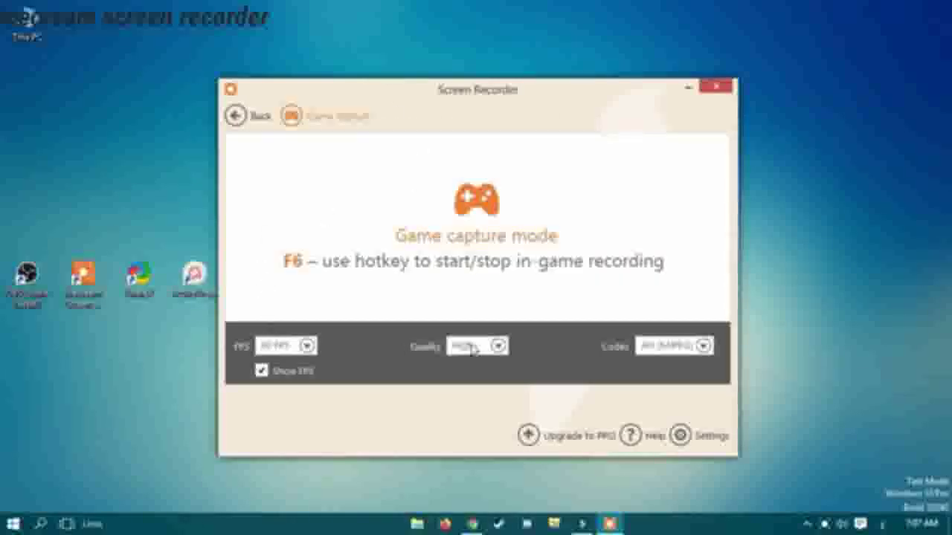
pyautogui.click(268, 350)
pyautogui.click(297, 417)
pyautogui.click(498, 346)
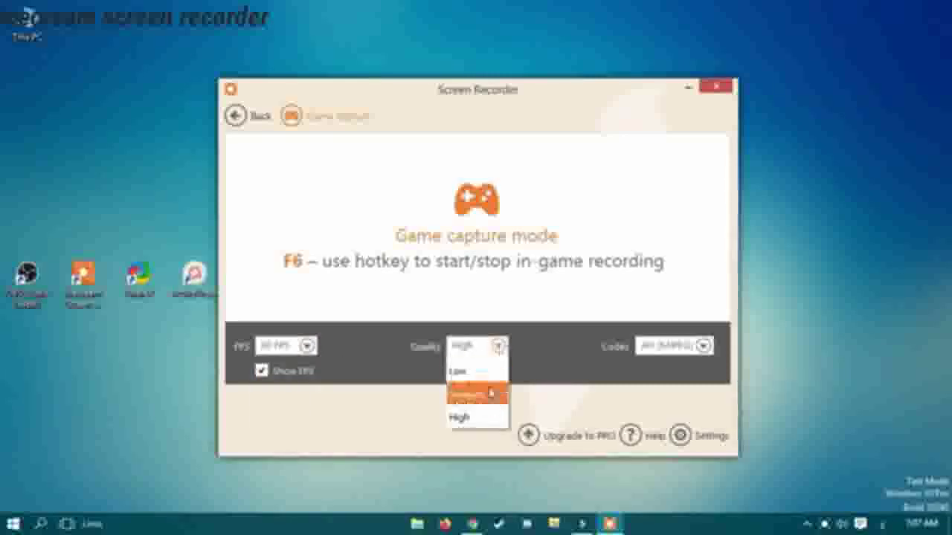
pyautogui.click(498, 348)
# Try to change the game capture codec to MP4 (H264) and dismiss the upgrade offer
pyautogui.click(660, 344)
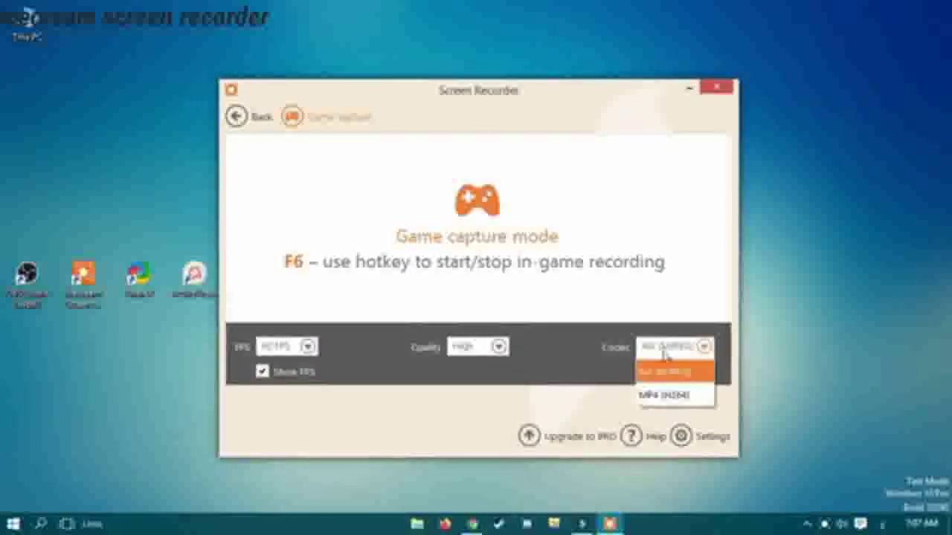
pyautogui.click(665, 392)
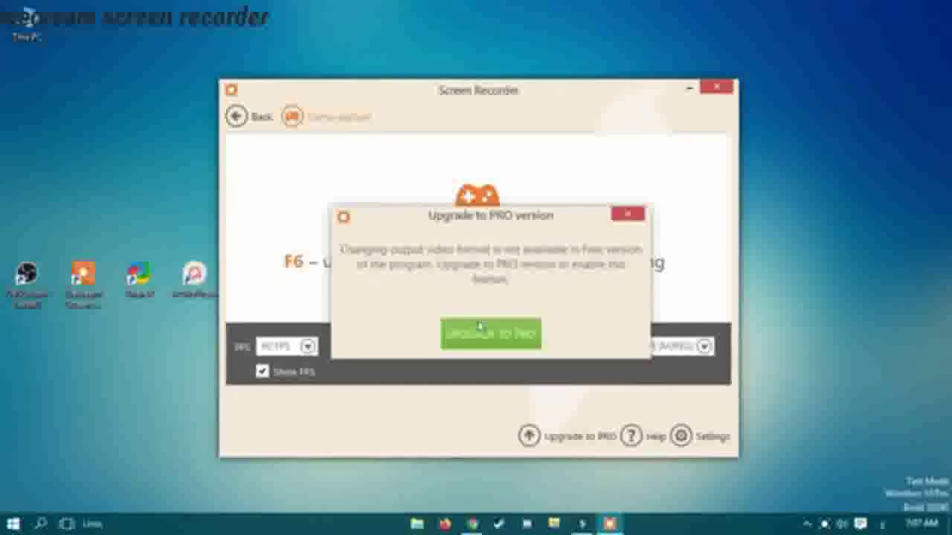
pyautogui.click(628, 215)
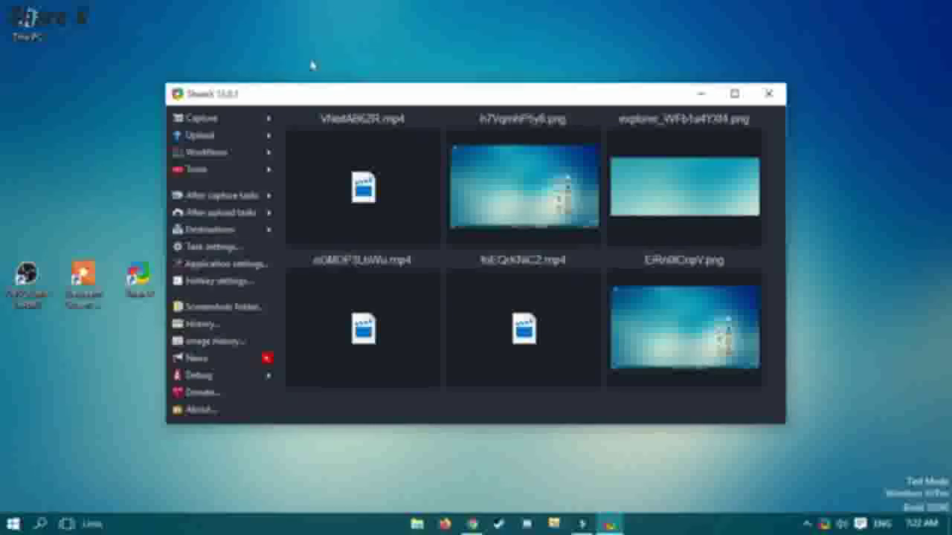
# Make a short full-screen recording with ShareX's Screen recording capture and stop it
pyautogui.click(272, 122)
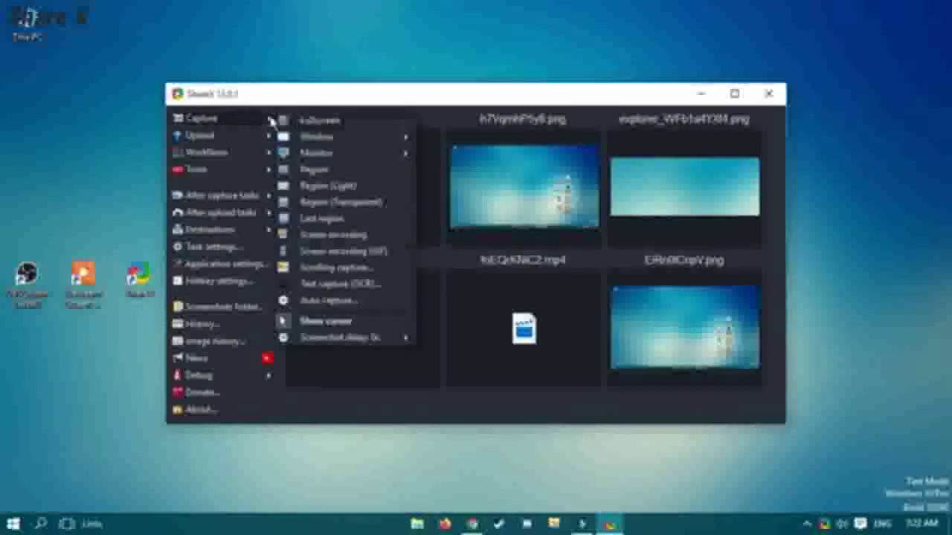
pyautogui.click(387, 236)
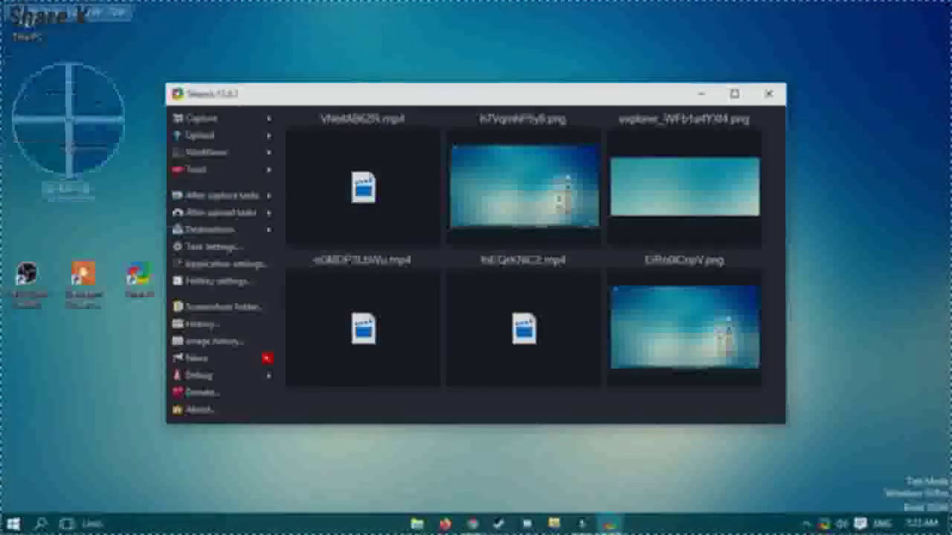
pyautogui.click(22, 91)
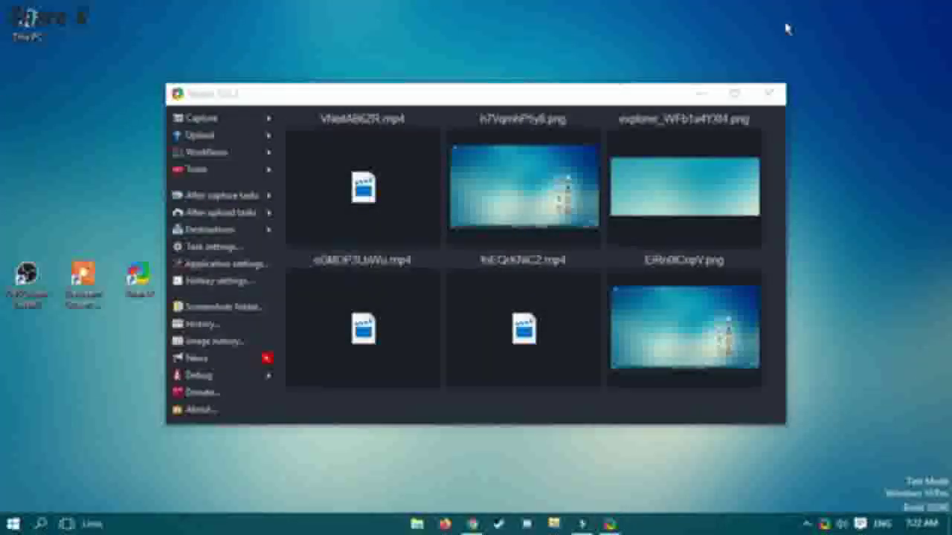
pyautogui.click(807, 524)
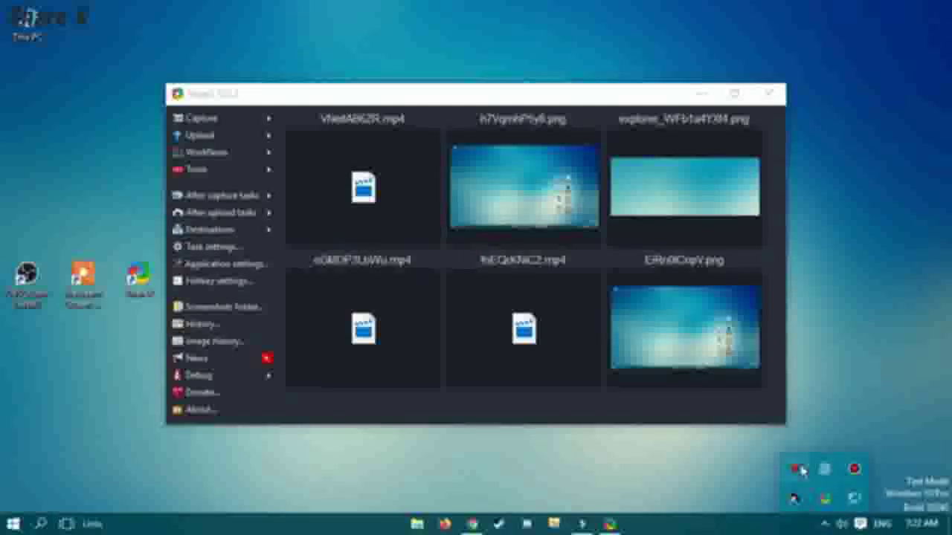
pyautogui.click(798, 469)
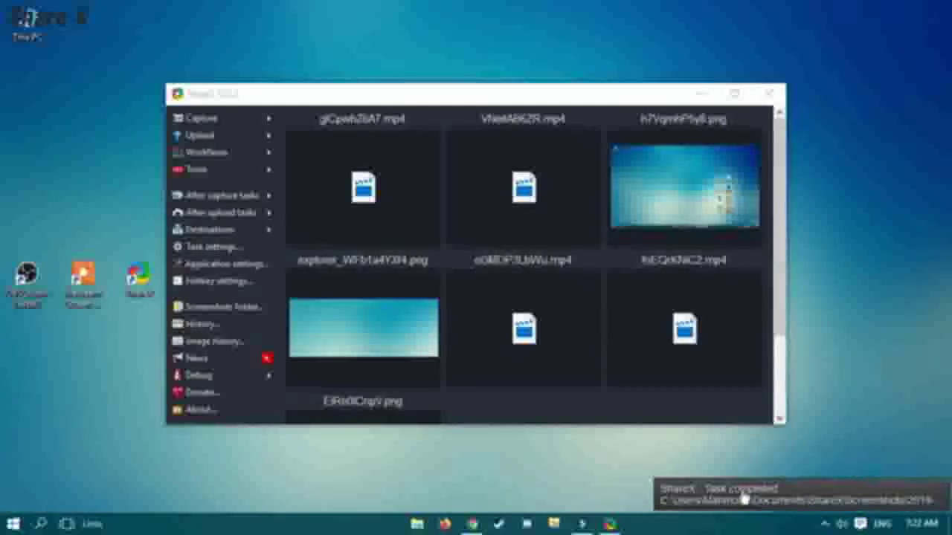
# Play back the finished ShareX recording from its completion notification and close the player
pyautogui.click(725, 492)
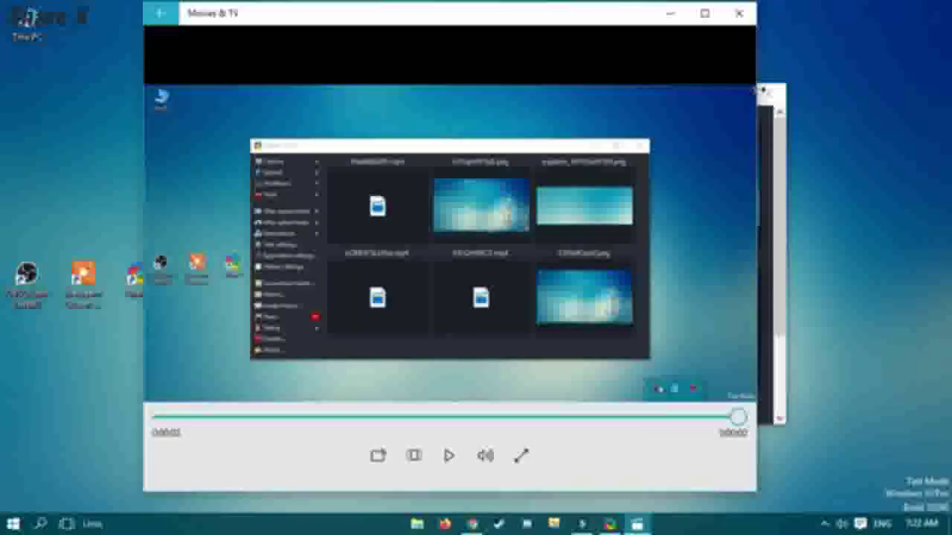
pyautogui.click(728, 15)
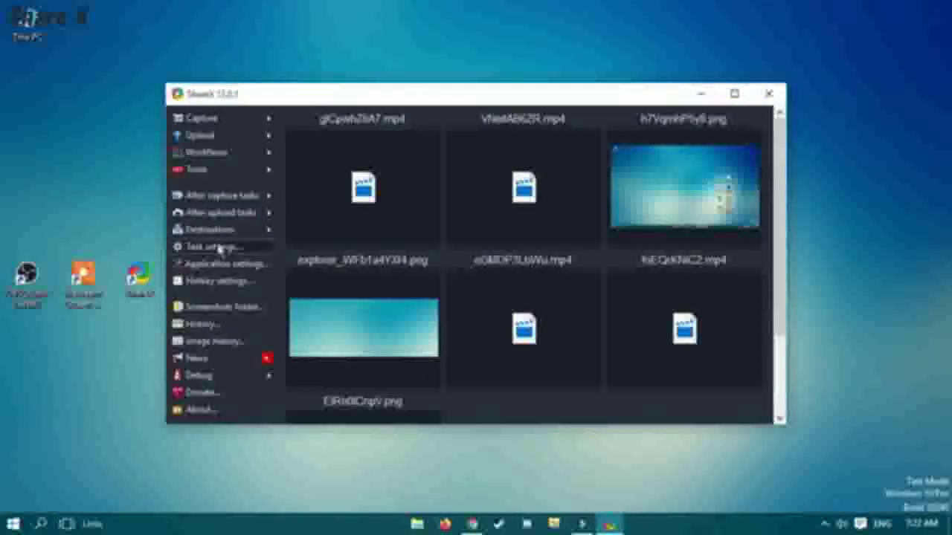
# Open the Screen recorder section of the ShareX task settings and its screen recording options
pyautogui.click(253, 249)
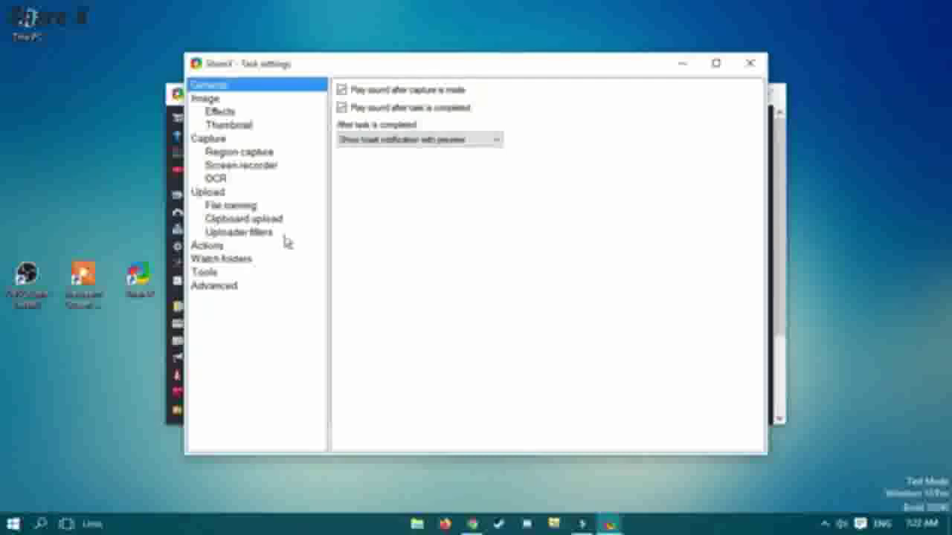
pyautogui.click(253, 166)
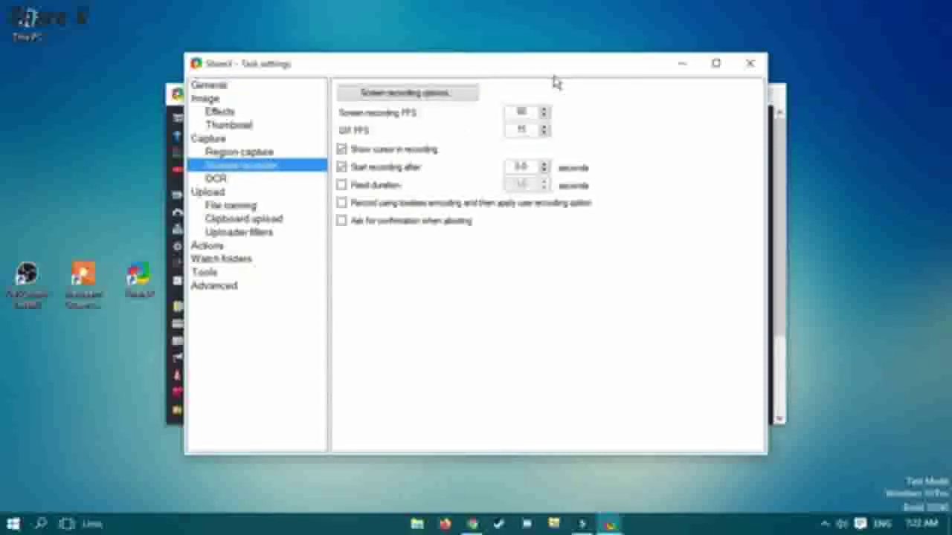
pyautogui.click(427, 95)
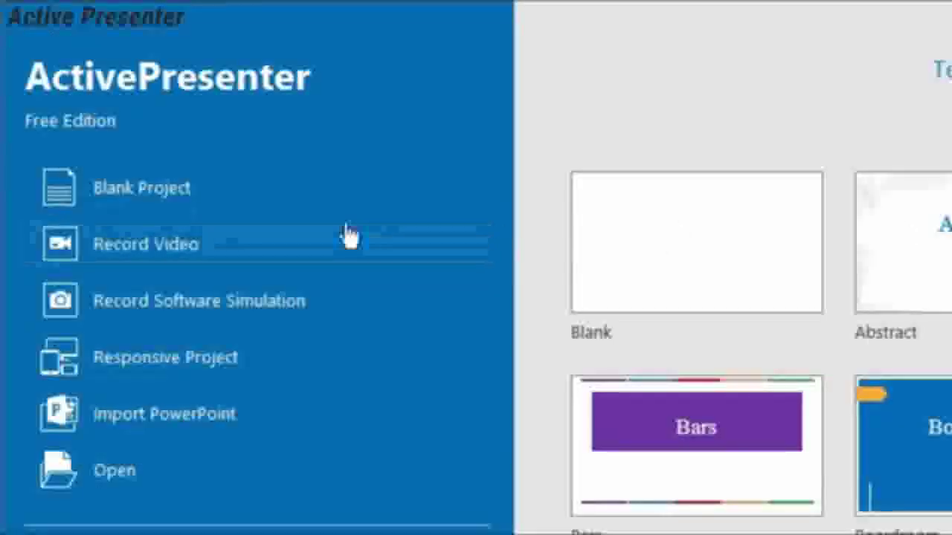
# Start a video recording project in ActivePresenter with a custom recording area, enable Lock to application, and check the application choices
pyautogui.click(361, 236)
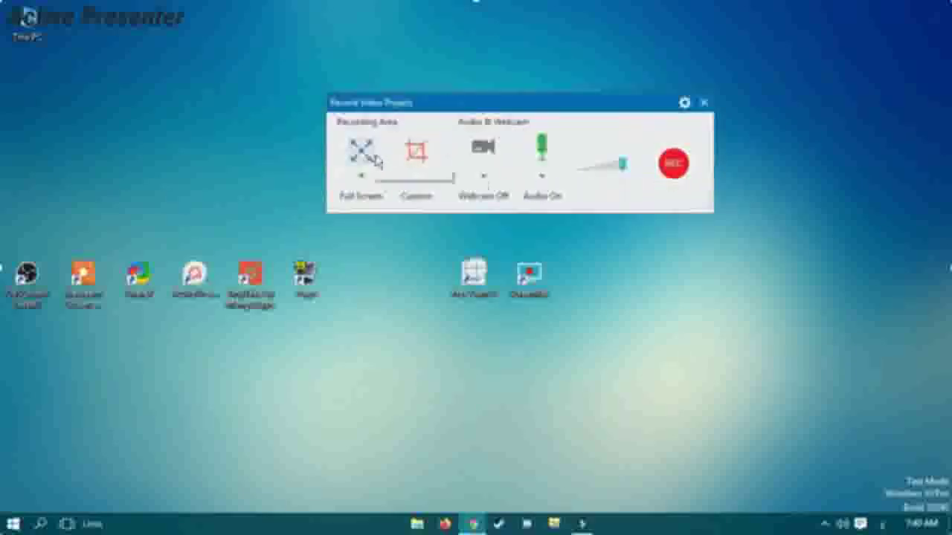
pyautogui.click(420, 154)
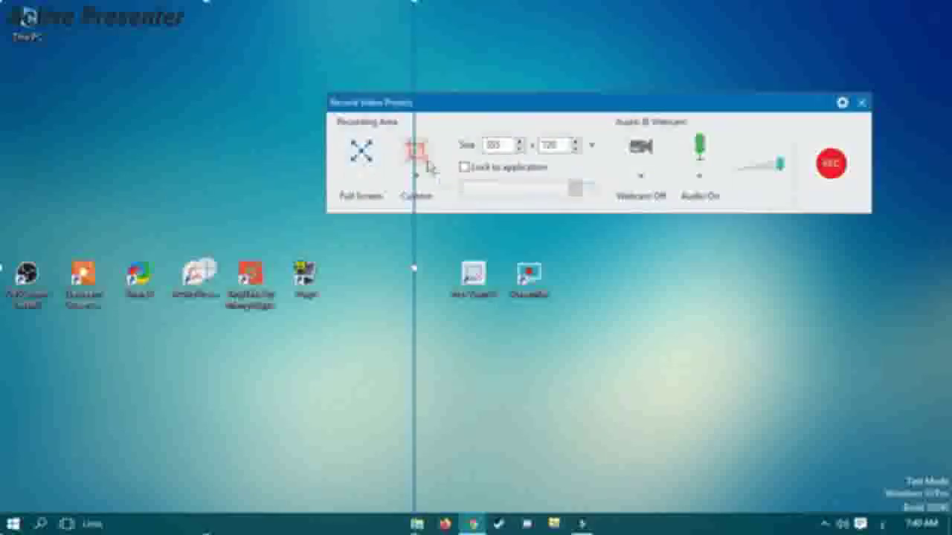
pyautogui.click(491, 170)
pyautogui.click(547, 188)
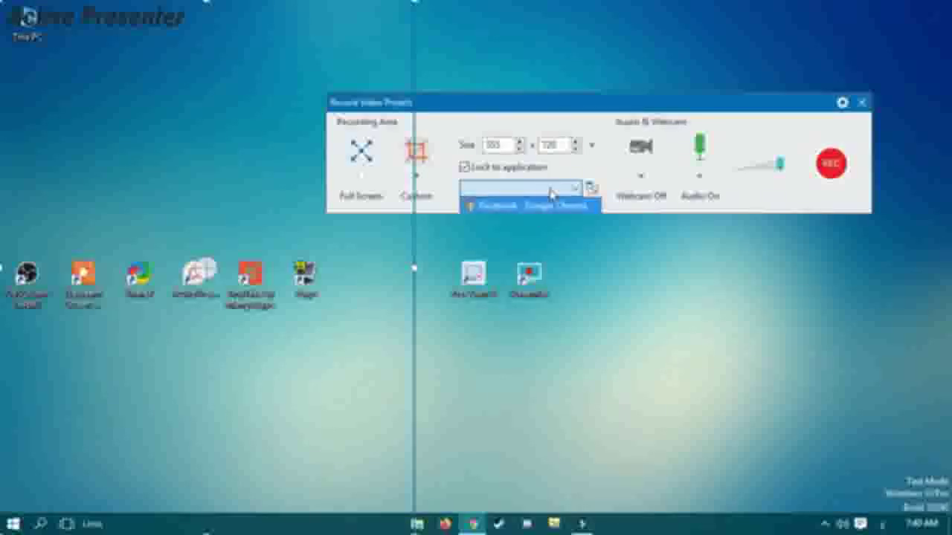
pyautogui.click(550, 193)
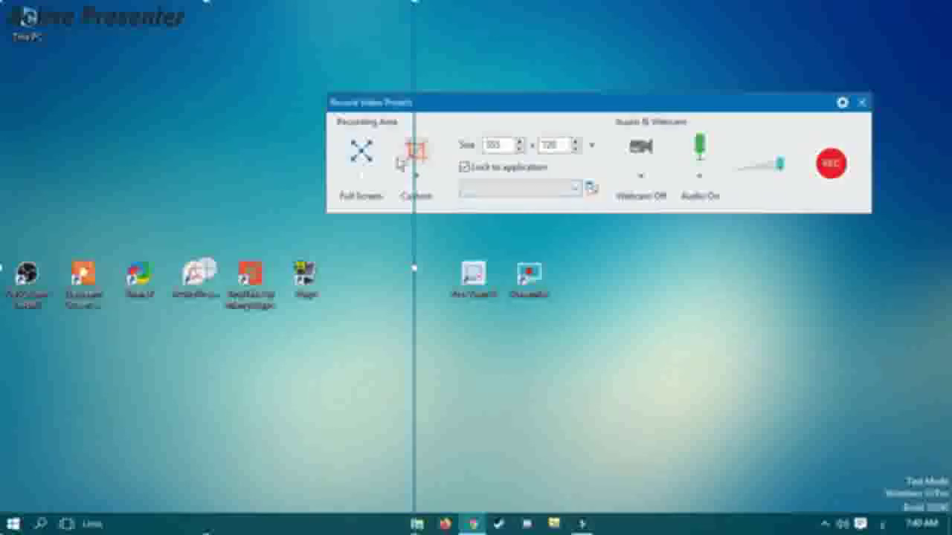
# Turn the webcam on and back off, and open the video Recording Settings and save them
pyautogui.click(643, 173)
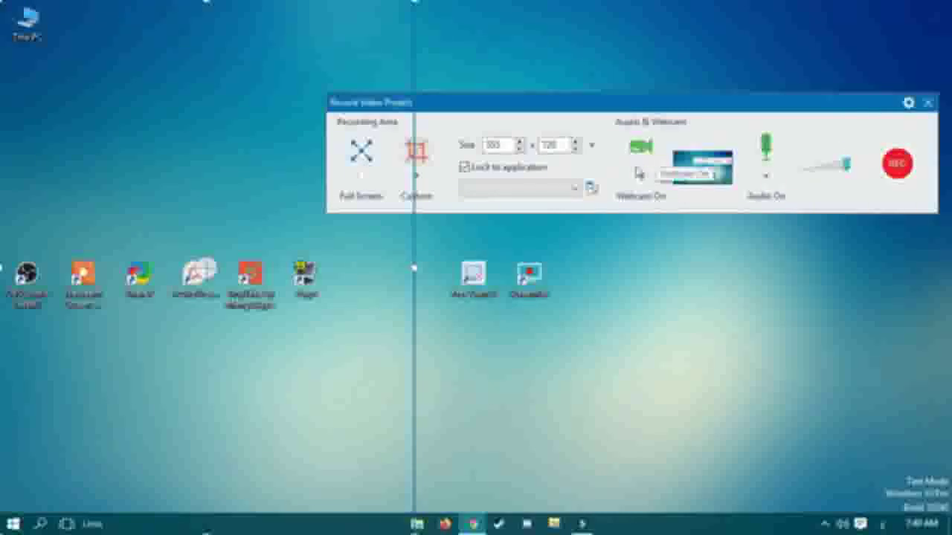
pyautogui.click(641, 167)
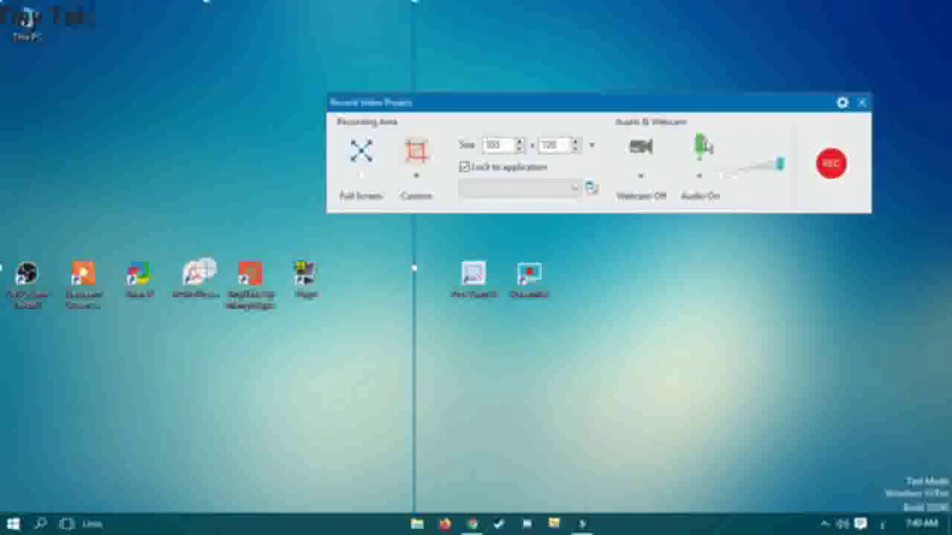
pyautogui.click(842, 102)
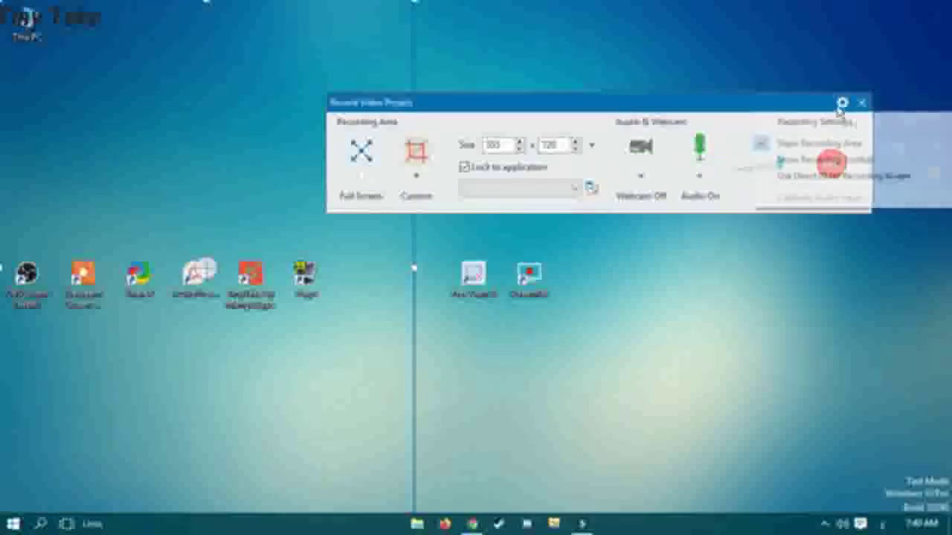
pyautogui.click(821, 121)
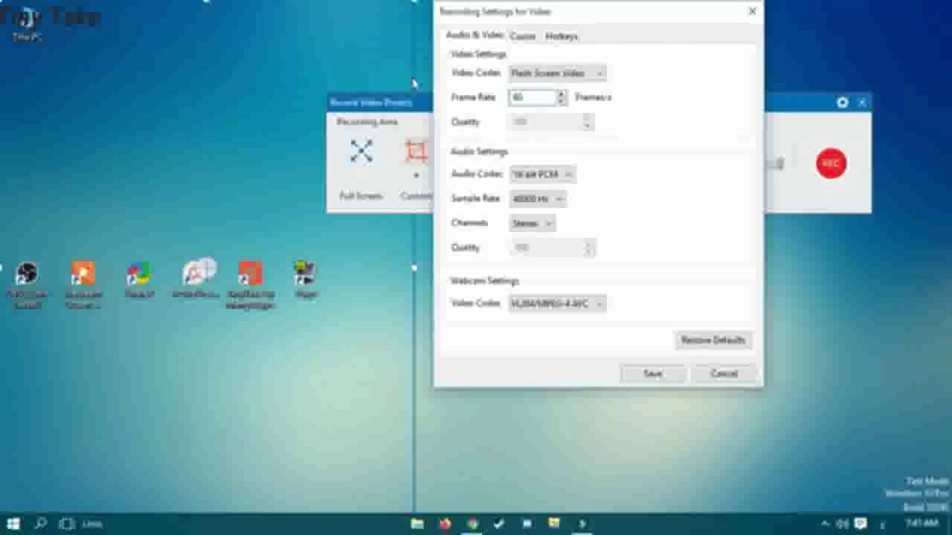
pyautogui.click(652, 374)
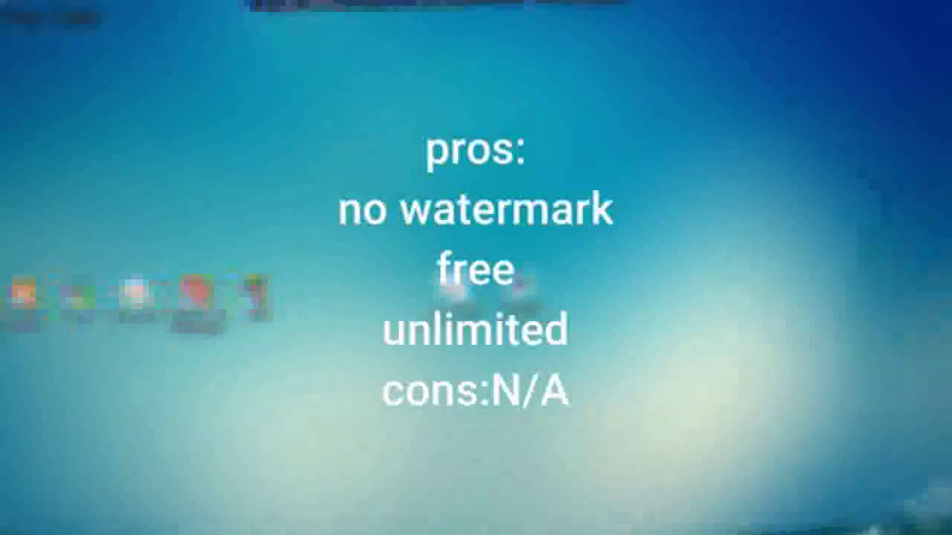
# Switch to TinyTake by launching it from the desktop and dismiss its notification
pyautogui.rightClick(532, 141)
pyautogui.click(578, 185)
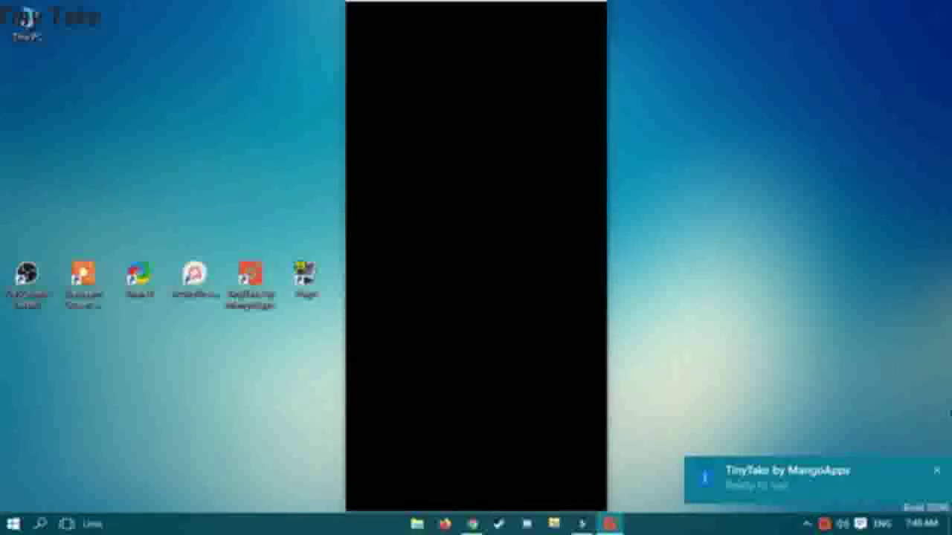
pyautogui.click(936, 472)
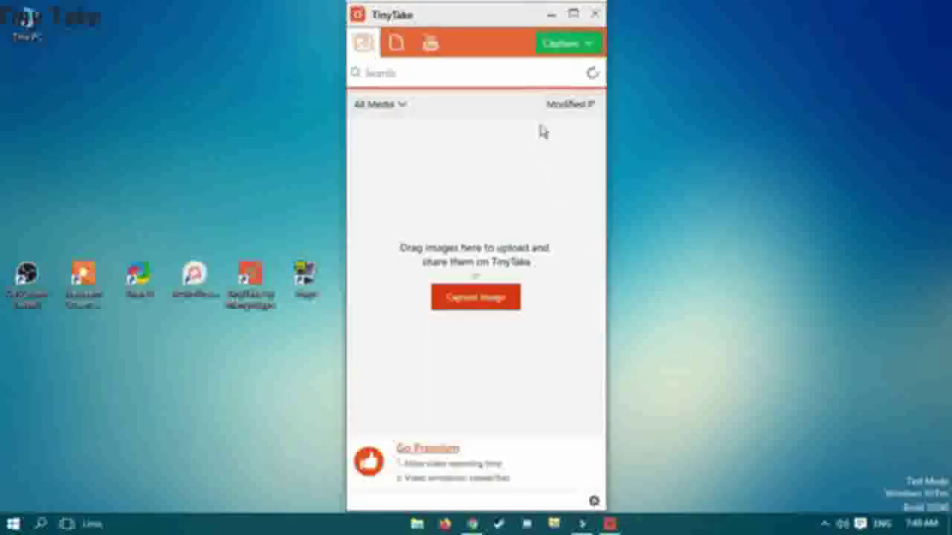
# Set up a full-screen video capture in TinyTake and move the Capture Video window to the upper middle of the desktop
pyautogui.click(584, 44)
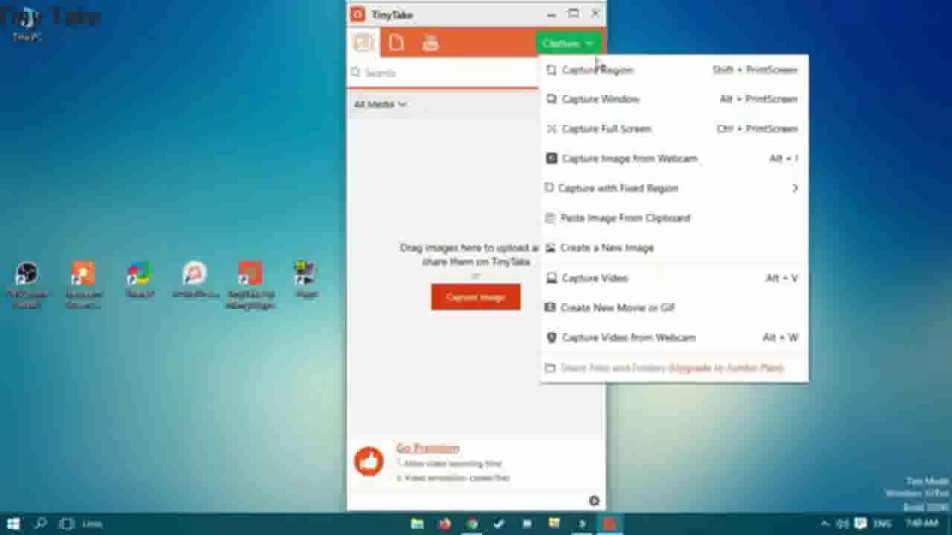
pyautogui.click(760, 279)
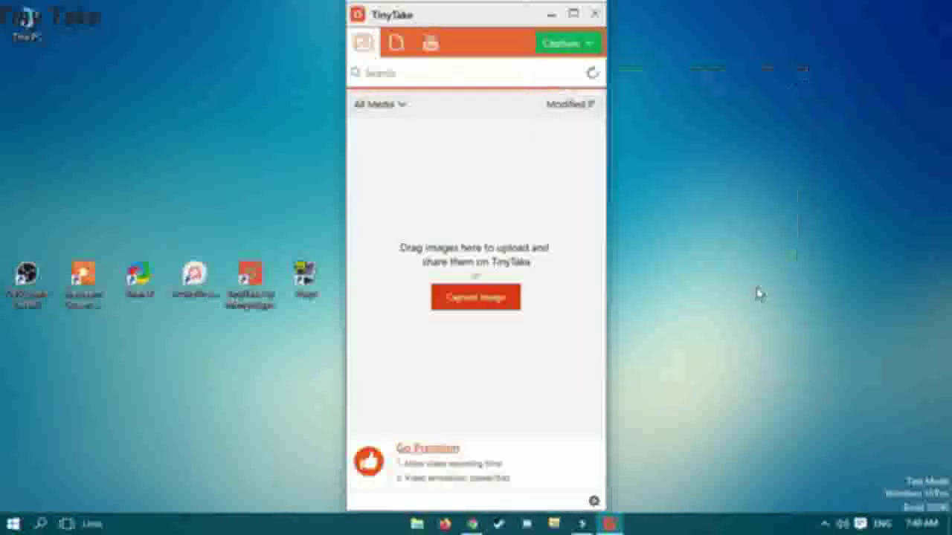
pyautogui.click(615, 260)
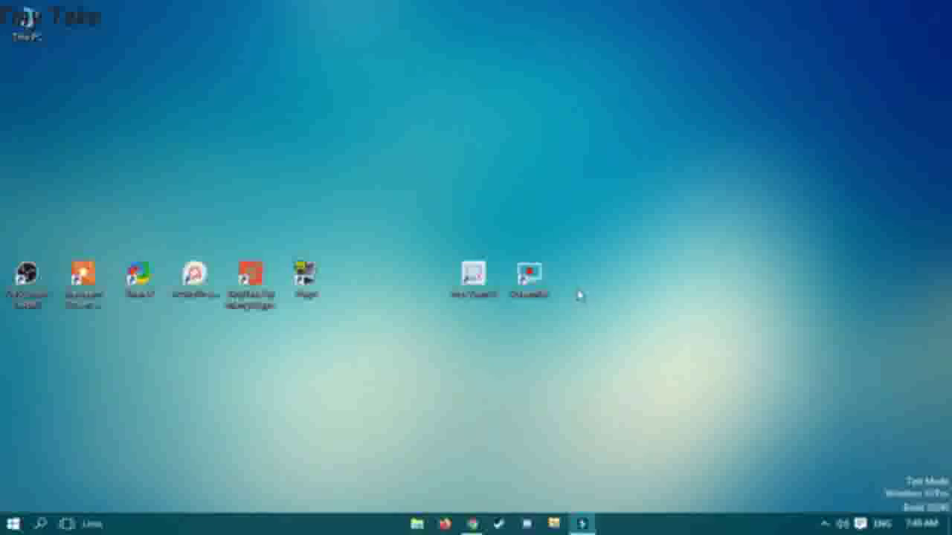
pyautogui.moveTo(274, 22); pyautogui.dragTo(607, 106)
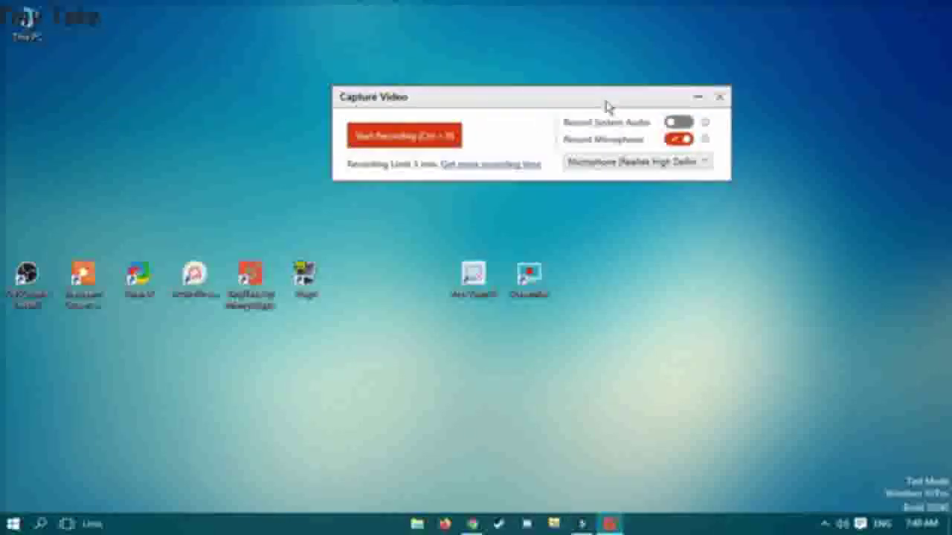
# Record a short TinyTake clip while revealing the hidden system tray icons, and finish the recording
pyautogui.click(413, 136)
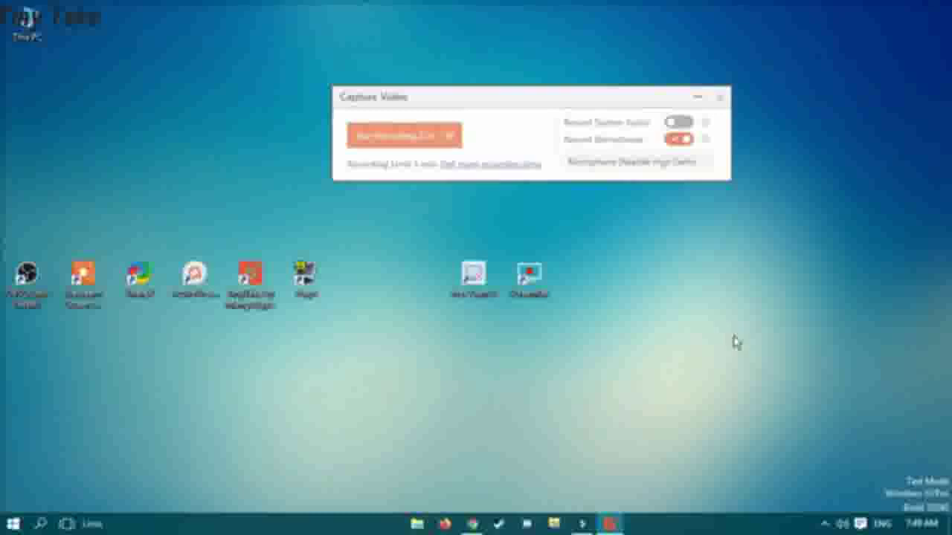
pyautogui.click(823, 524)
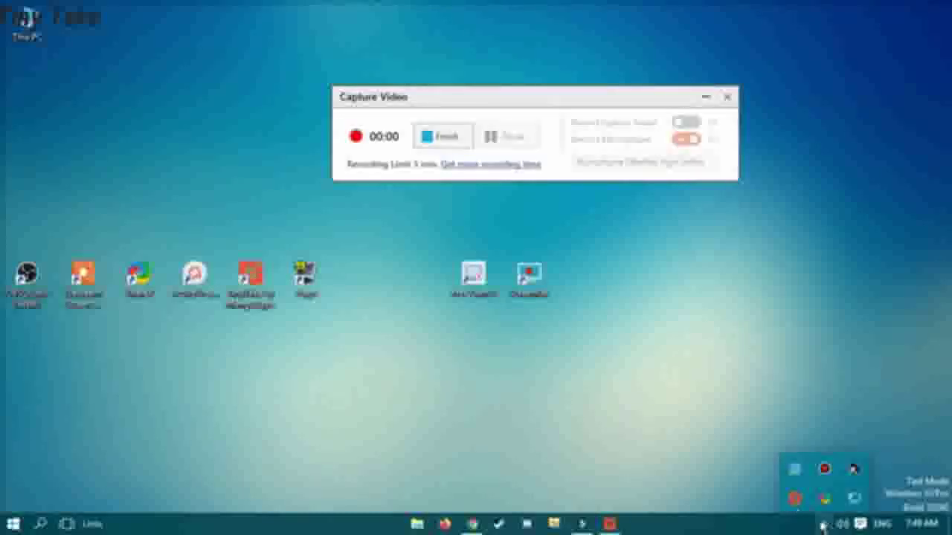
pyautogui.click(429, 113)
pyautogui.click(442, 136)
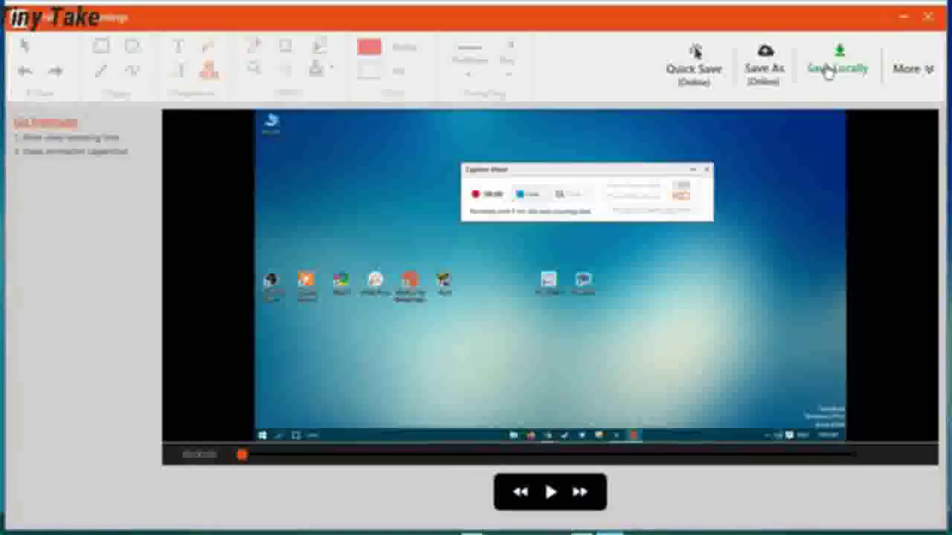
# Preview the finished TinyTake recording and look at the local save dialog without saving a file
pyautogui.click(550, 492)
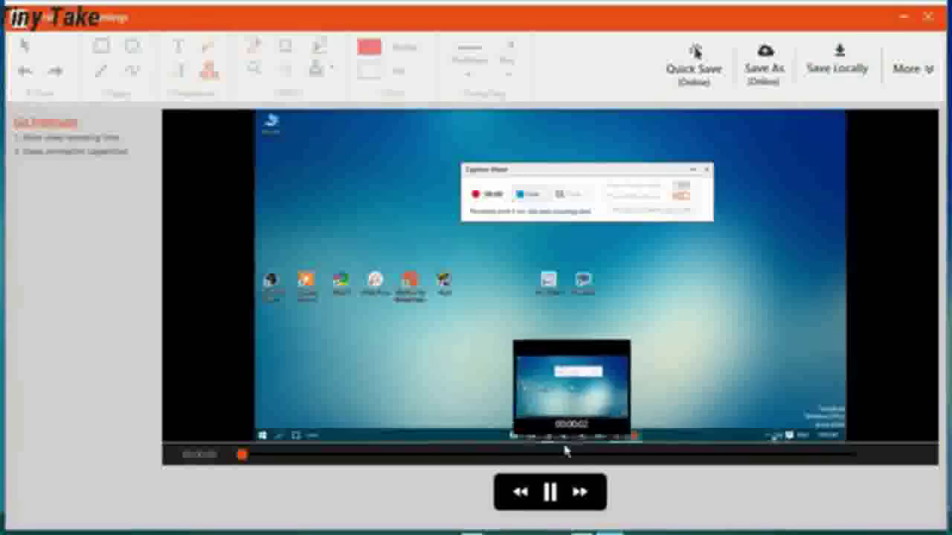
pyautogui.click(548, 491)
pyautogui.click(835, 81)
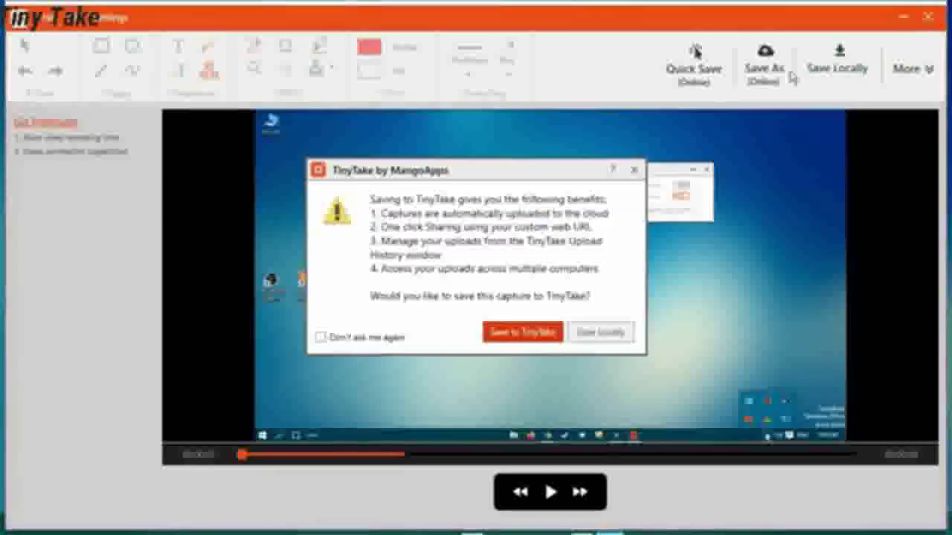
pyautogui.click(620, 334)
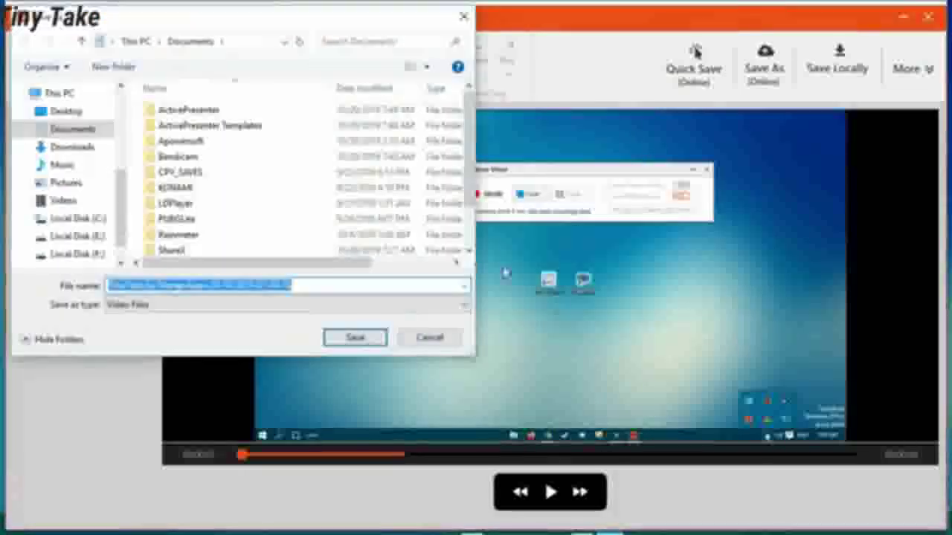
pyautogui.click(449, 339)
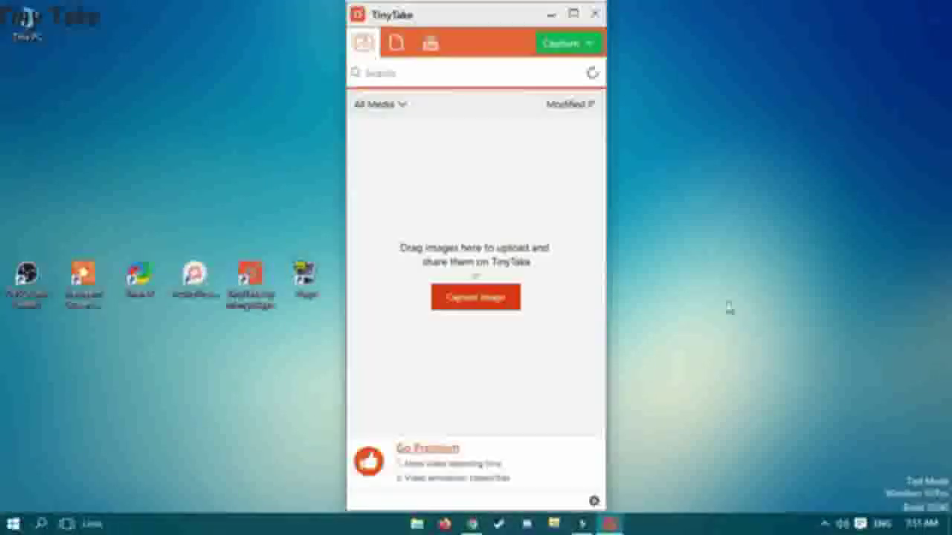
# Open the TinyTake settings and review the account, device and hot key options
pyautogui.click(593, 501)
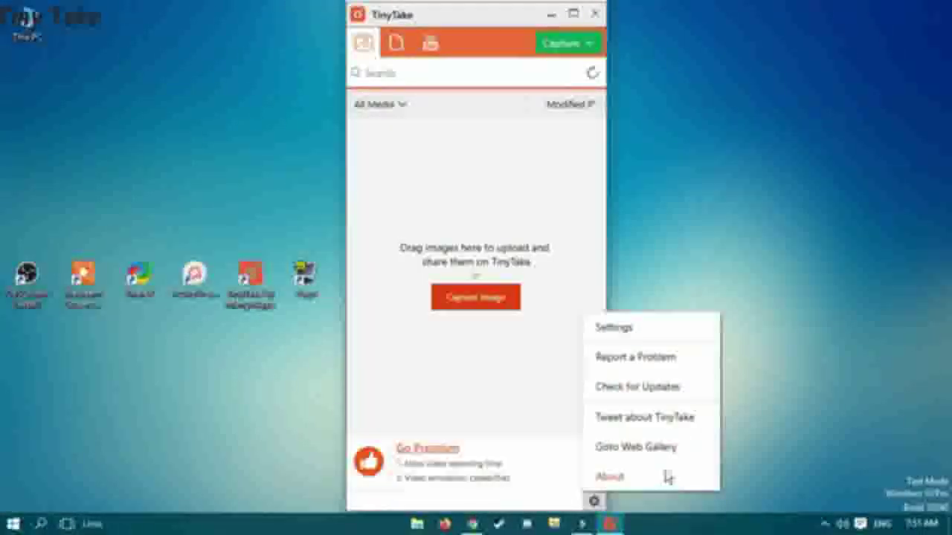
pyautogui.click(665, 355)
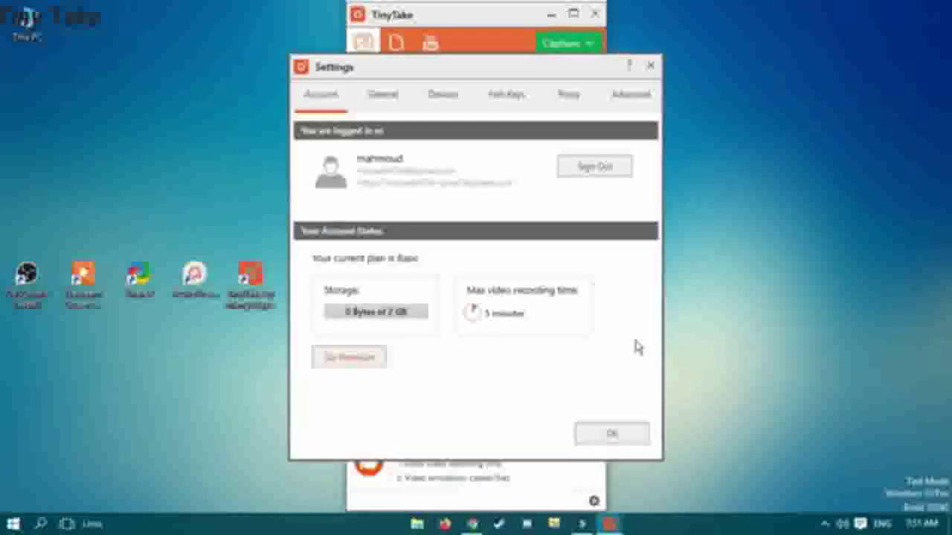
pyautogui.click(439, 97)
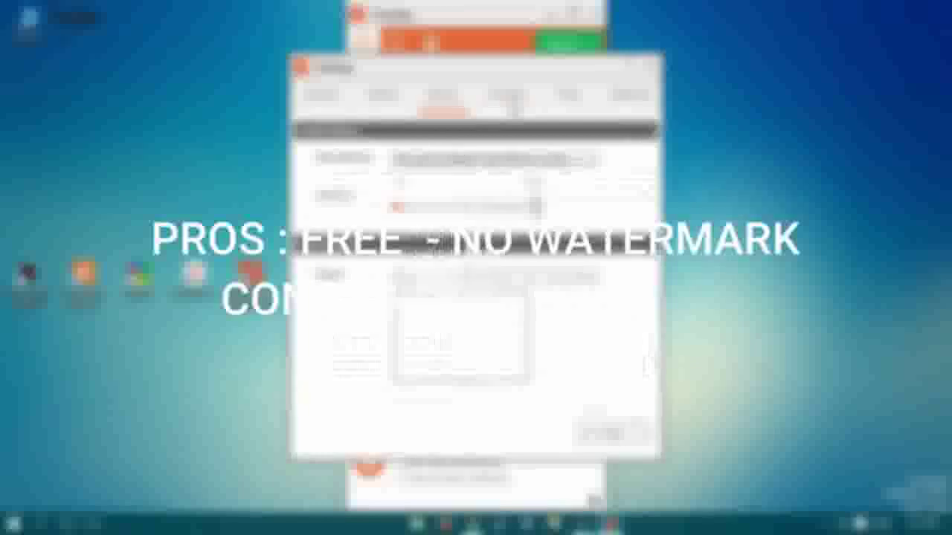
pyautogui.click(513, 98)
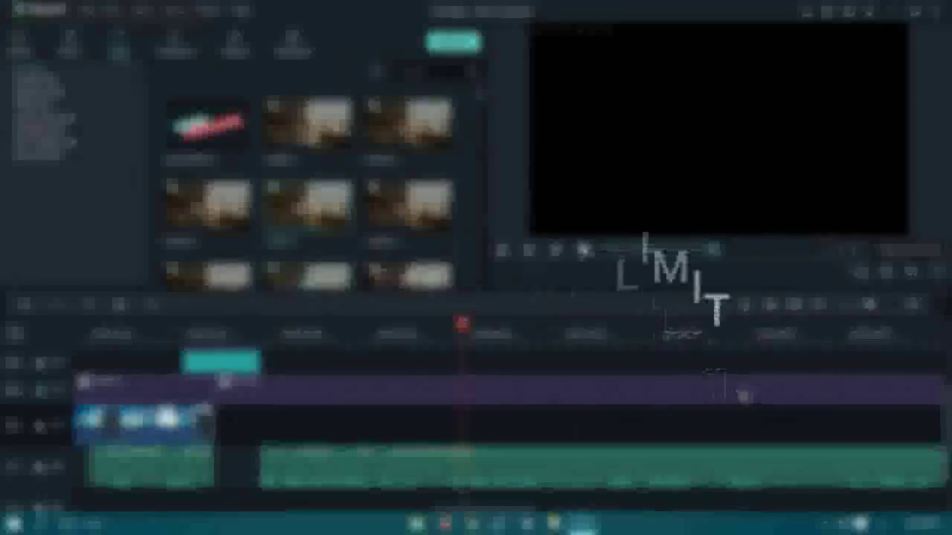
# Switch to Filmora9 and bring up the Microsoft Game bar over it, confirming the app as a game
pyautogui.click(893, 12)
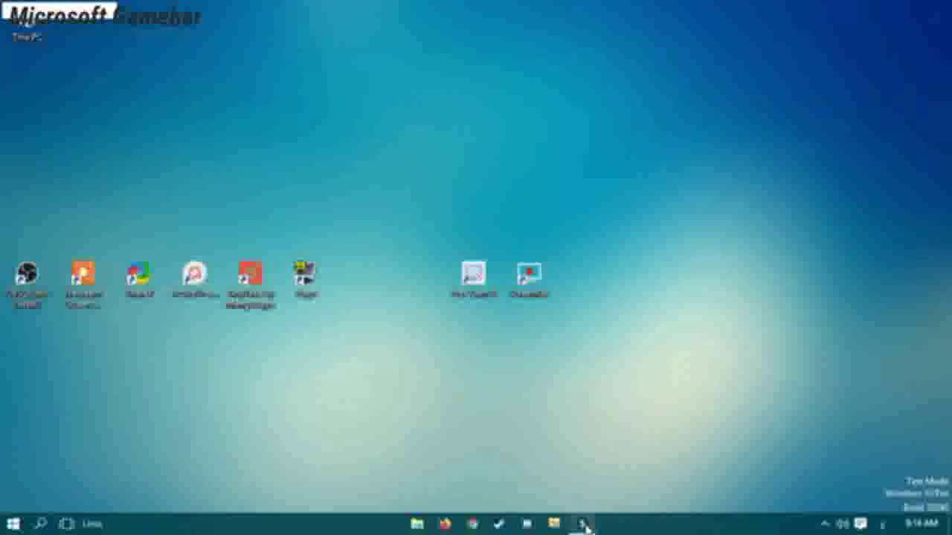
pyautogui.click(583, 524)
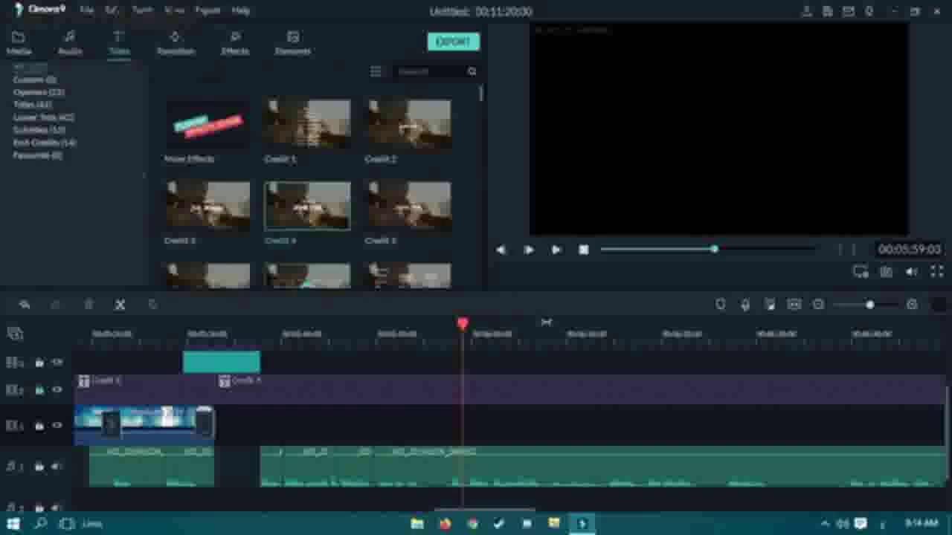
pyautogui.press('super+g')
pyautogui.click(432, 456)
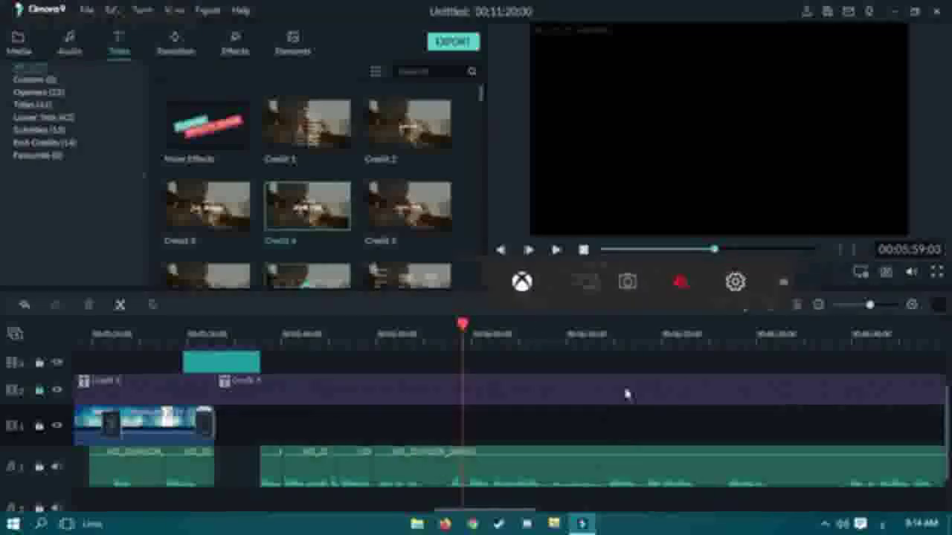
# Open the Game DVR settings in the Xbox app, postpone the update, and review the keyboard shortcuts, video encoding and audio options
pyautogui.click(732, 272)
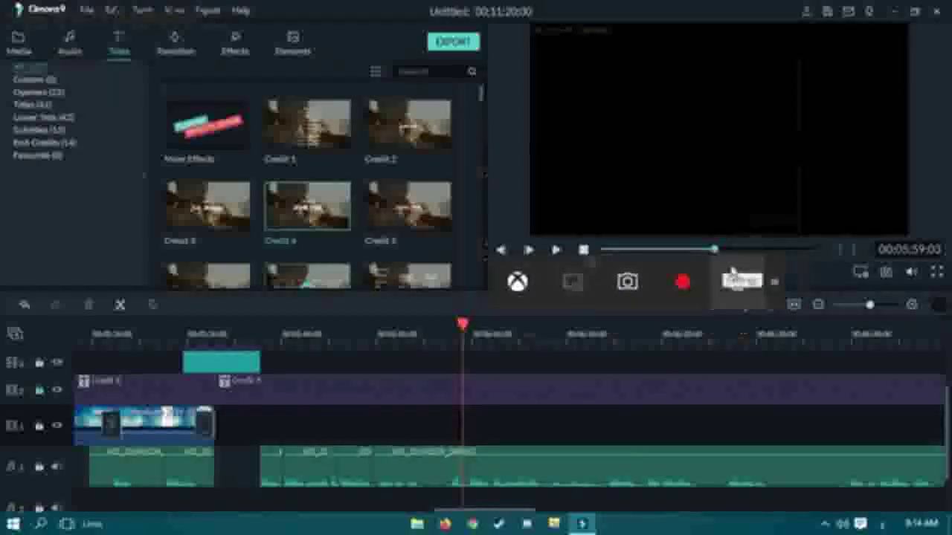
pyautogui.click(623, 330)
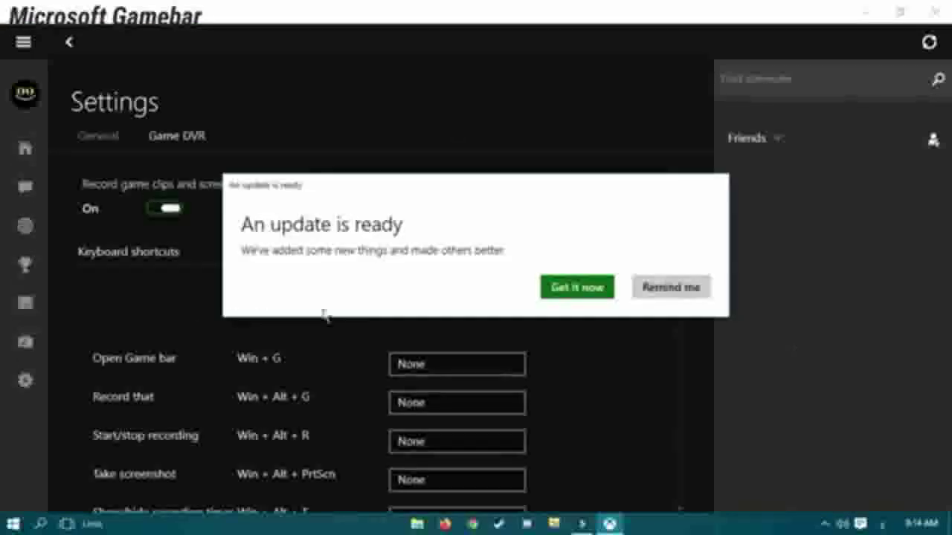
pyautogui.click(669, 287)
pyautogui.scroll(-2, 276, 259)
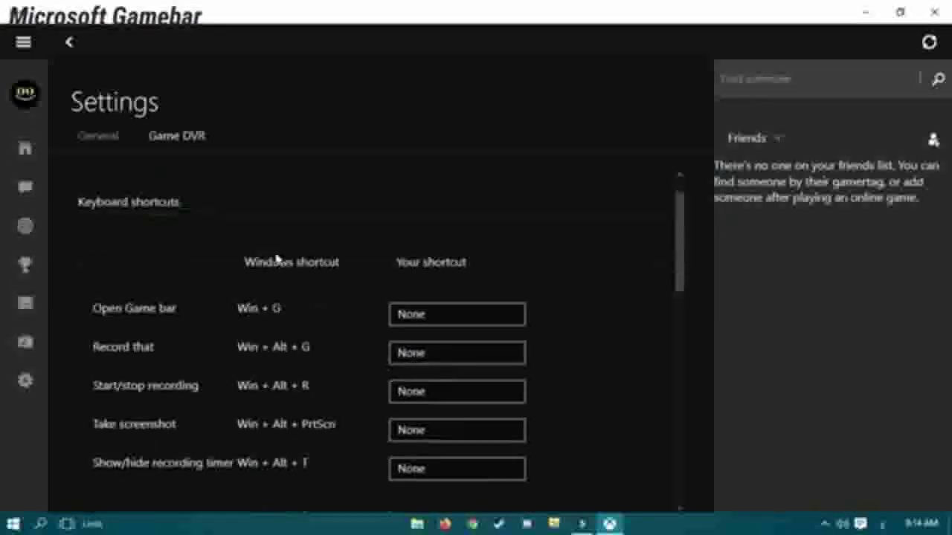
pyautogui.moveTo(689, 240); pyautogui.dragTo(707, 466)
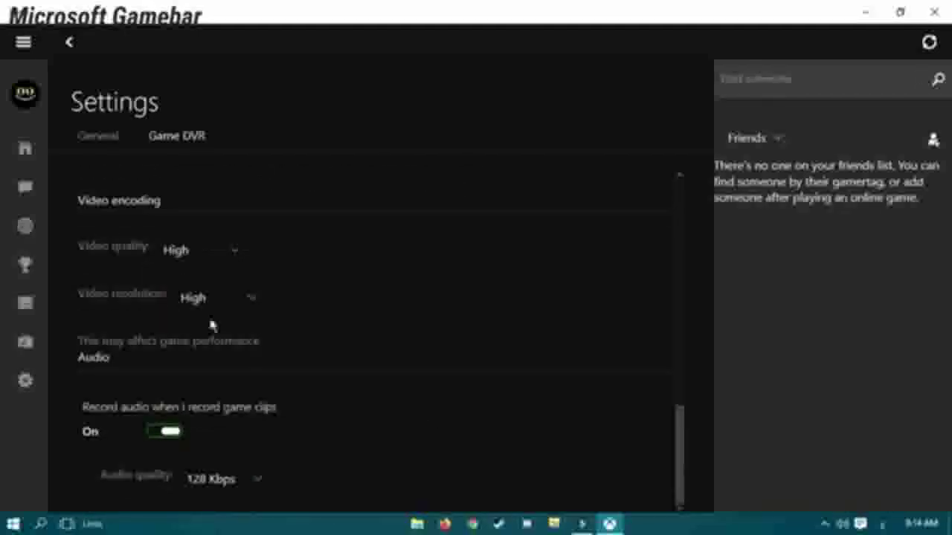
pyautogui.scroll(5, 495, 295)
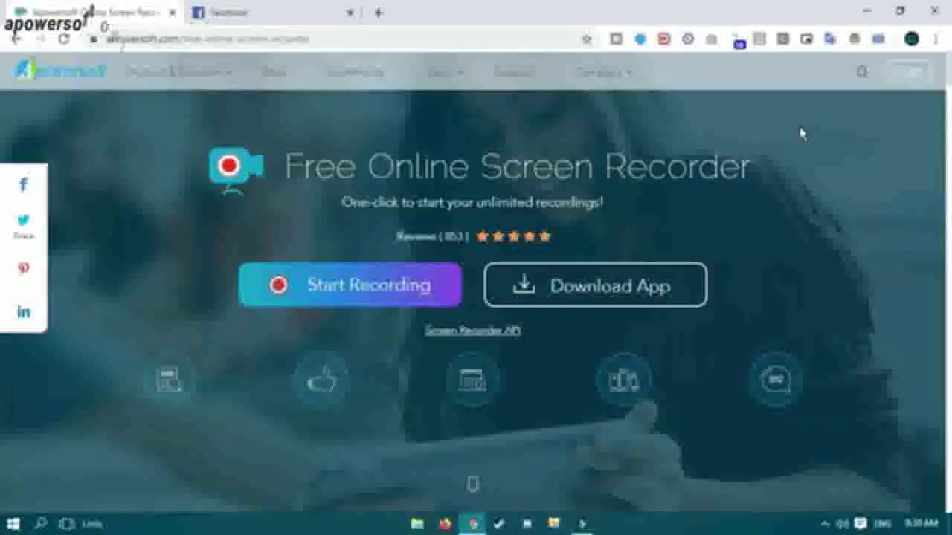
# Launch the Apowersoft online screen recorder from its web page and look at the capture region choices
pyautogui.click(283, 286)
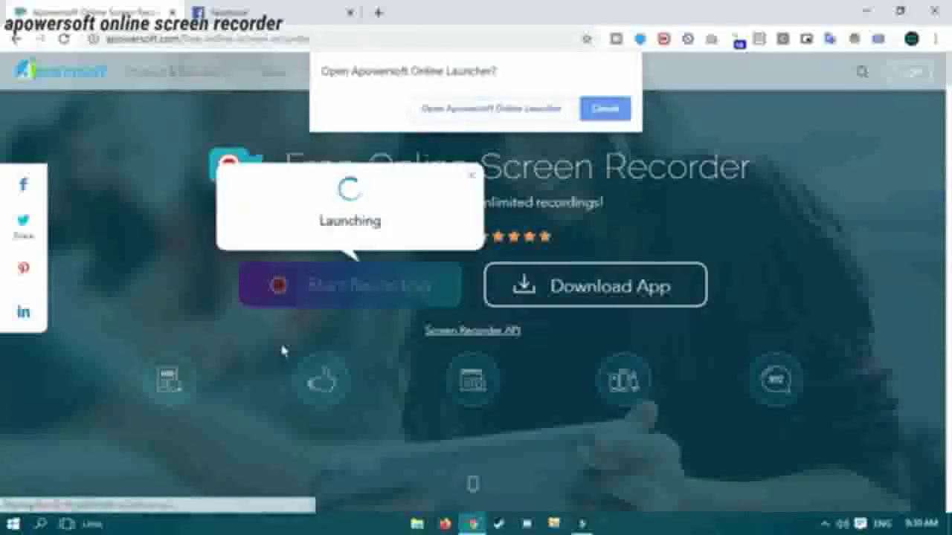
pyautogui.click(450, 112)
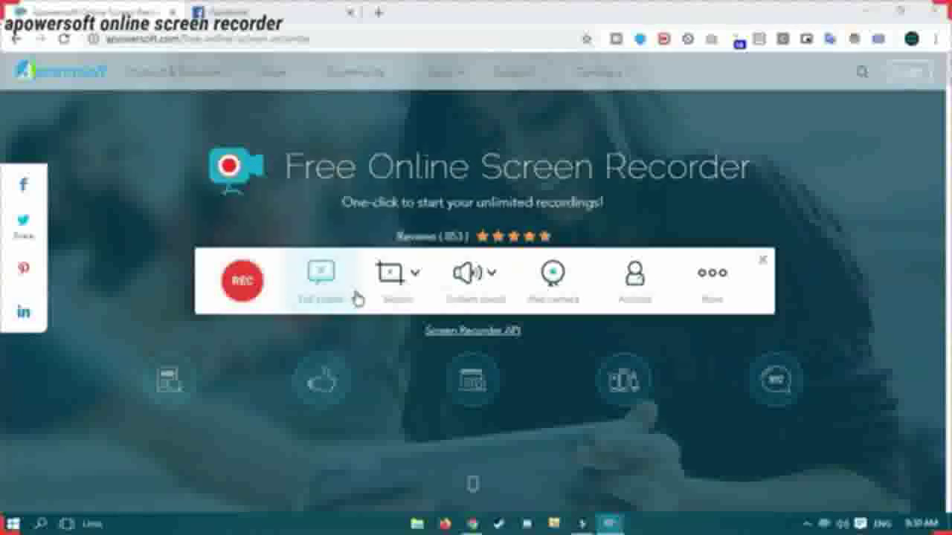
pyautogui.click(416, 275)
pyautogui.click(420, 281)
pyautogui.click(420, 281)
pyautogui.click(526, 261)
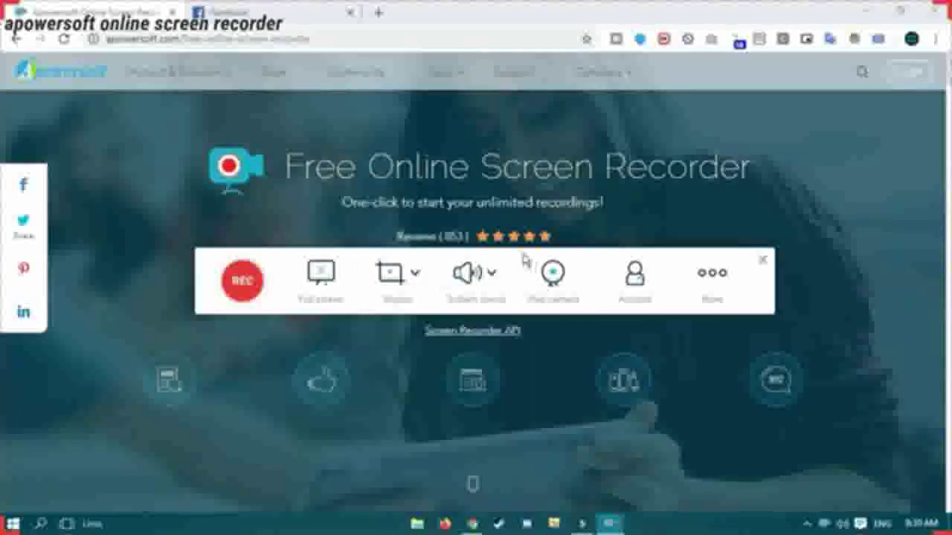
# Open the Apowersoft recorder's settings and review the bitrate, frame rate and codec options for recording
pyautogui.click(740, 294)
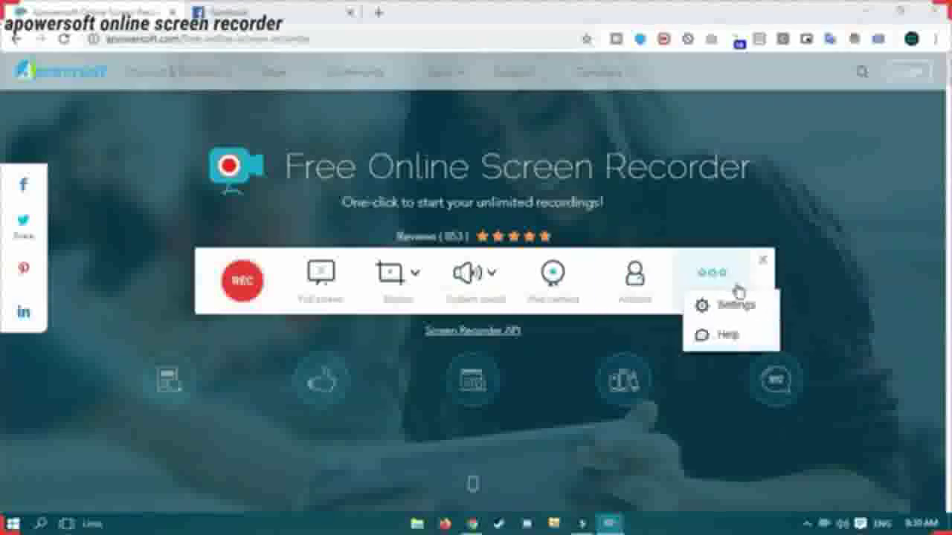
pyautogui.click(714, 305)
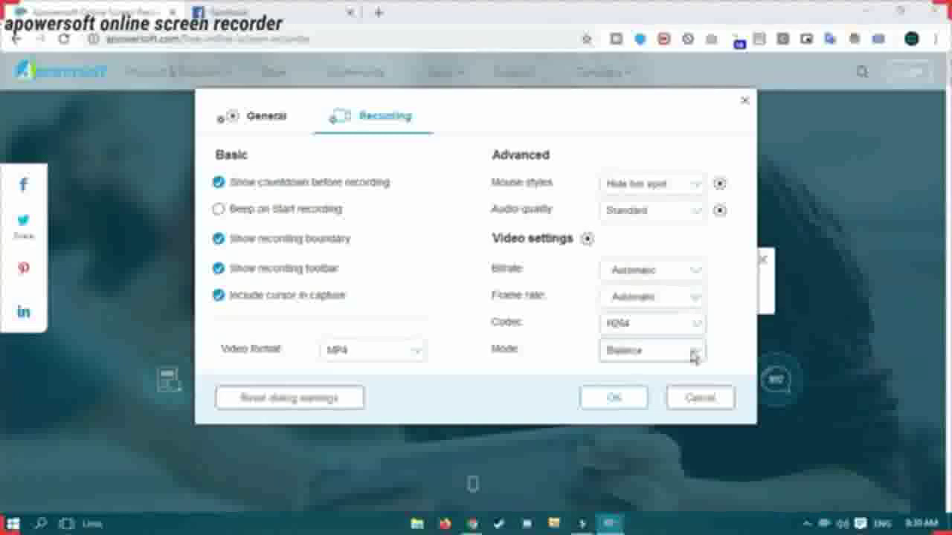
pyautogui.click(695, 271)
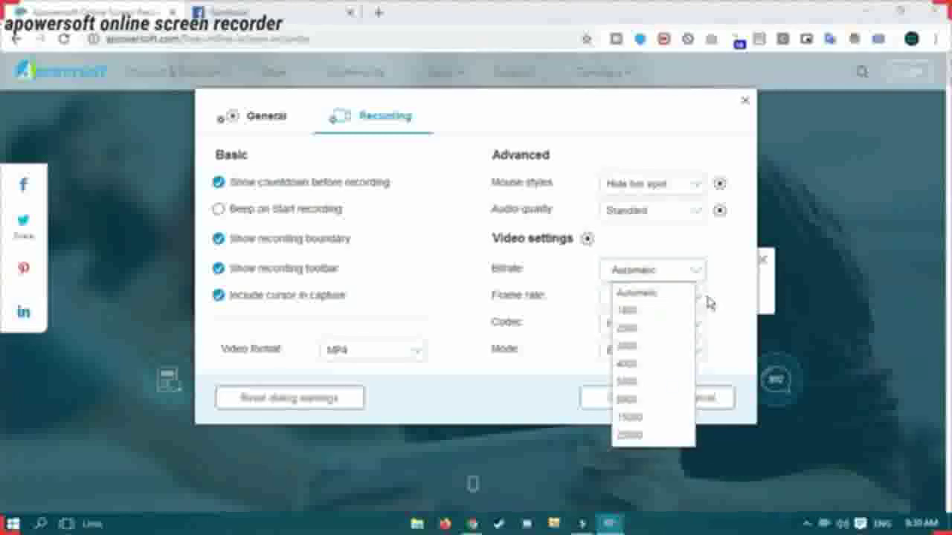
pyautogui.click(702, 297)
pyautogui.click(721, 349)
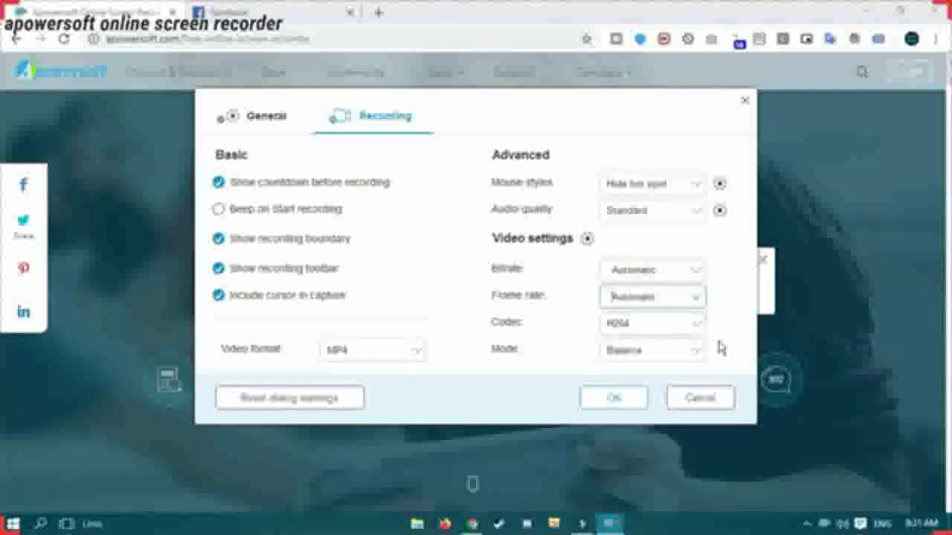
pyautogui.click(696, 323)
pyautogui.click(698, 323)
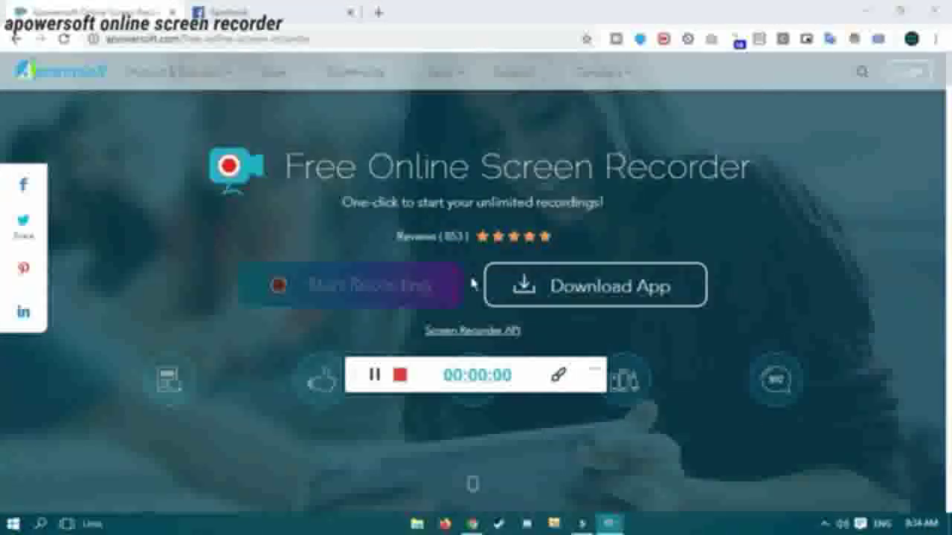
# Record a short test clip of opening a new browser tab and showing the desktop with the recording toolbar minimized, and stop the recording
pyautogui.click(592, 366)
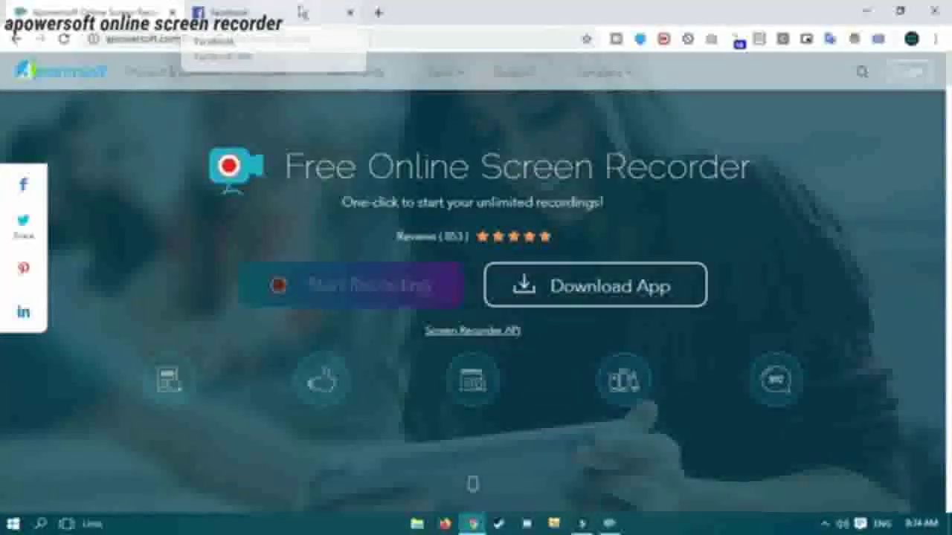
pyautogui.click(379, 13)
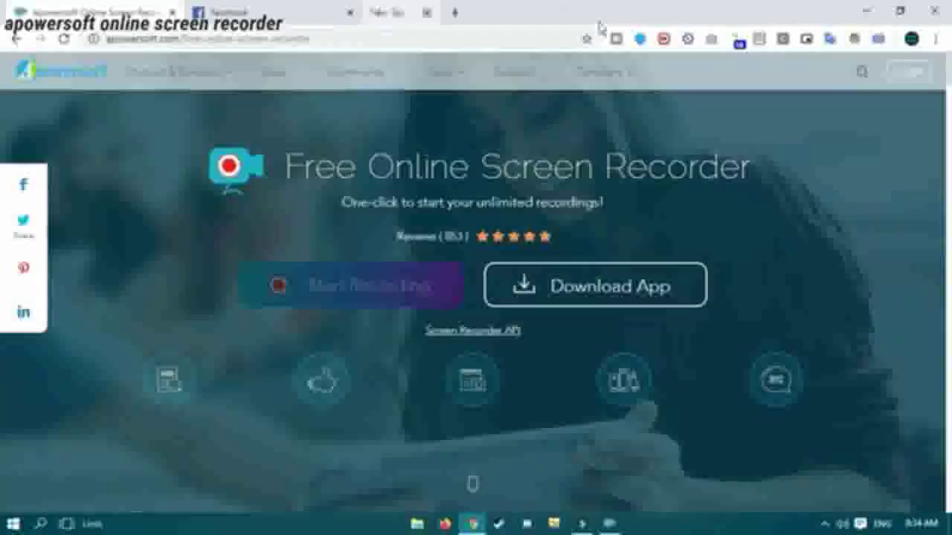
pyautogui.click(865, 11)
pyautogui.click(825, 525)
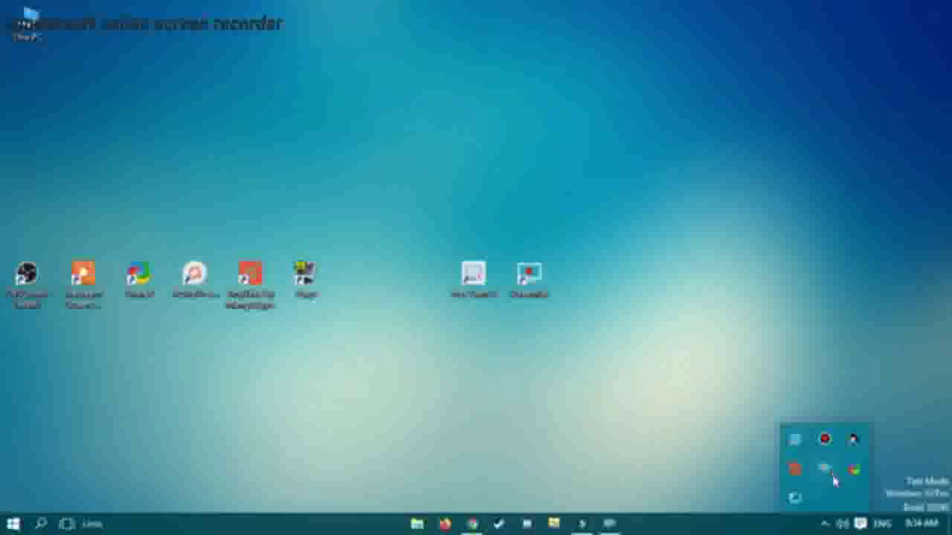
pyautogui.click(609, 525)
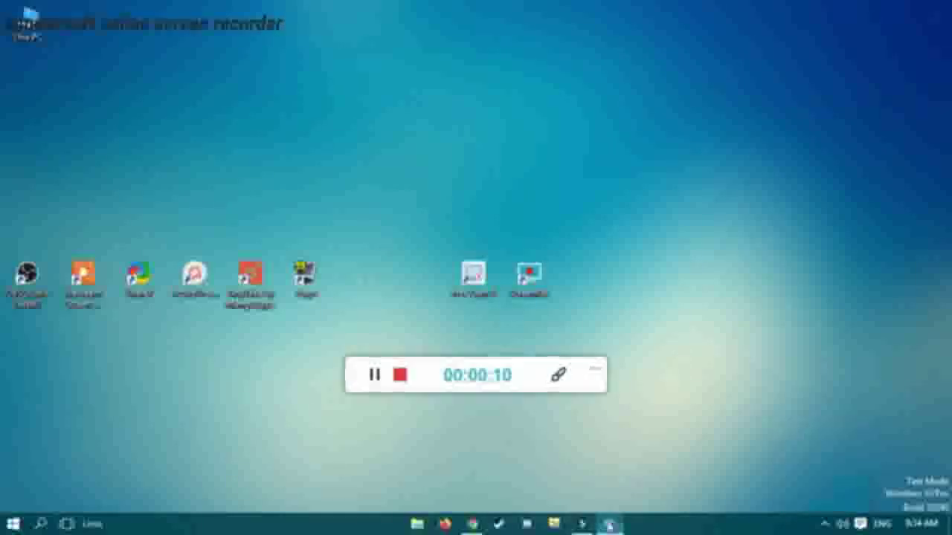
pyautogui.click(404, 380)
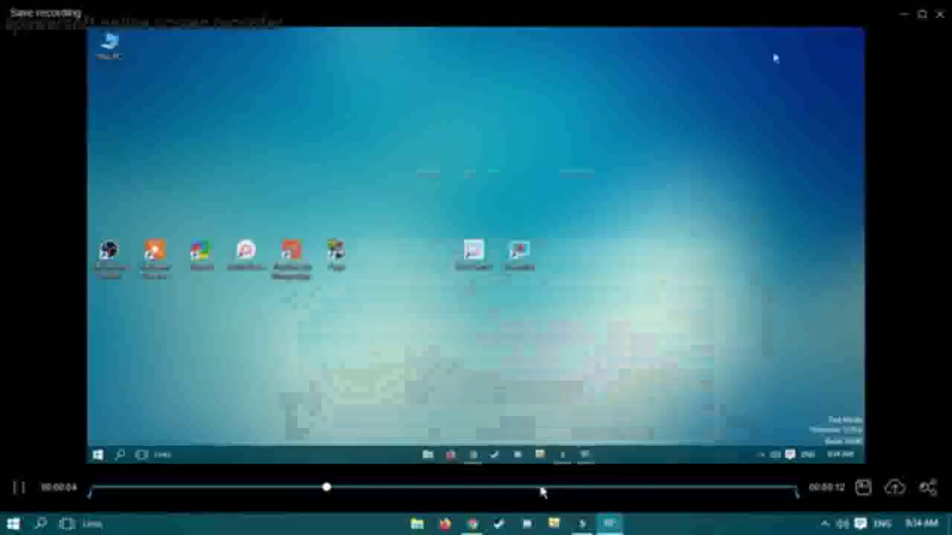
# Save the Apowersoft test recording as a video file and open its containing folder
pyautogui.click(862, 487)
pyautogui.click(687, 377)
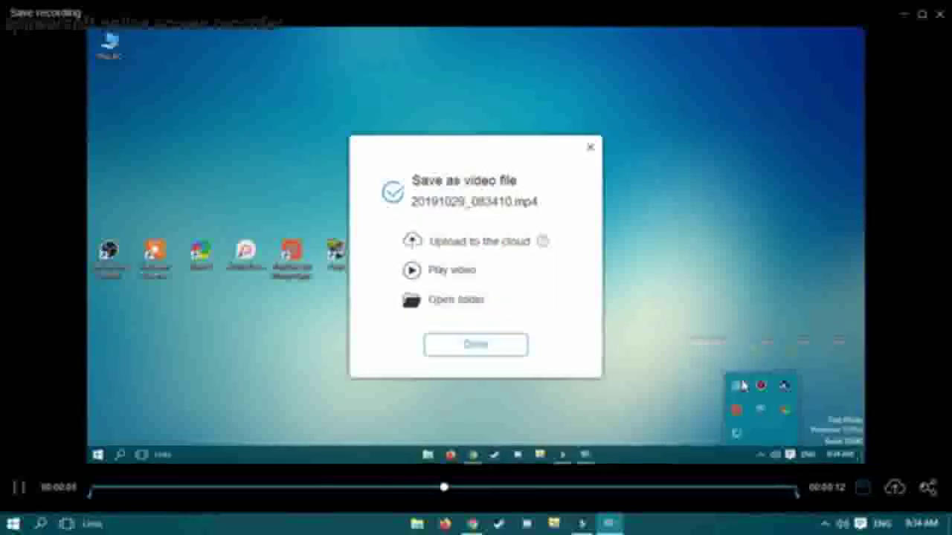
pyautogui.click(437, 311)
pyautogui.doubleClick(333, 195)
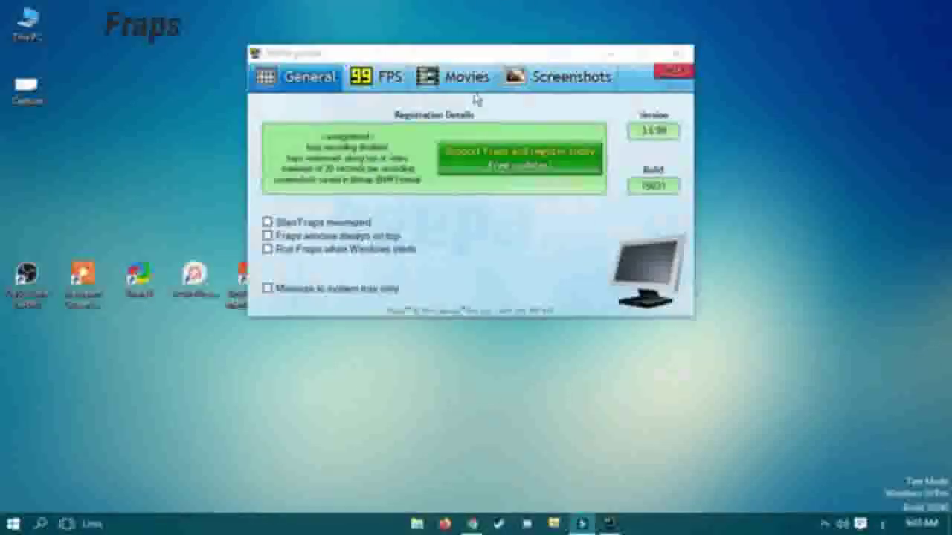
# Review the movie capture settings in Fraps, dismissing the video player warning and moving the window lower on the desktop
pyautogui.click(457, 80)
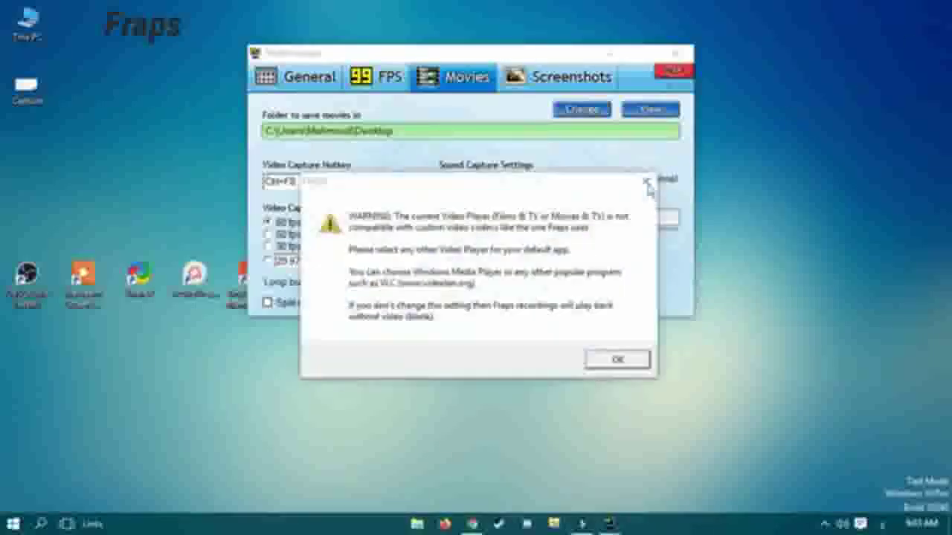
pyautogui.click(646, 183)
pyautogui.moveTo(514, 55); pyautogui.dragTo(570, 140)
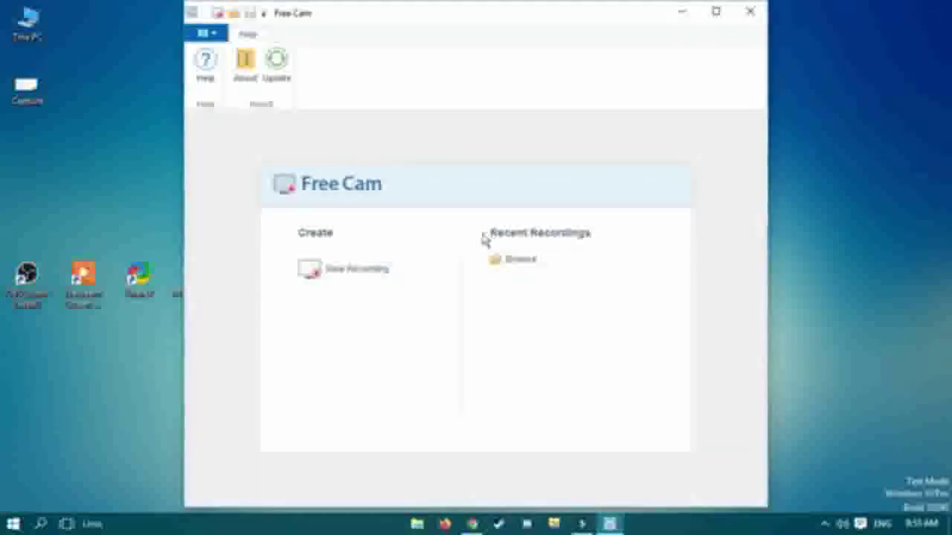
# Set up a new recording in Free Cam, review its capture area choices and general settings, and cancel without recording
pyautogui.click(372, 272)
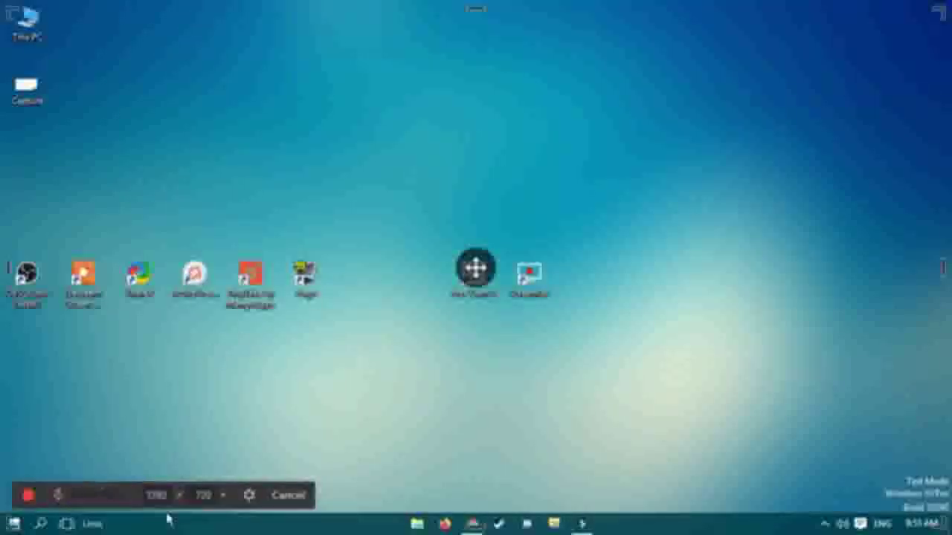
pyautogui.click(225, 499)
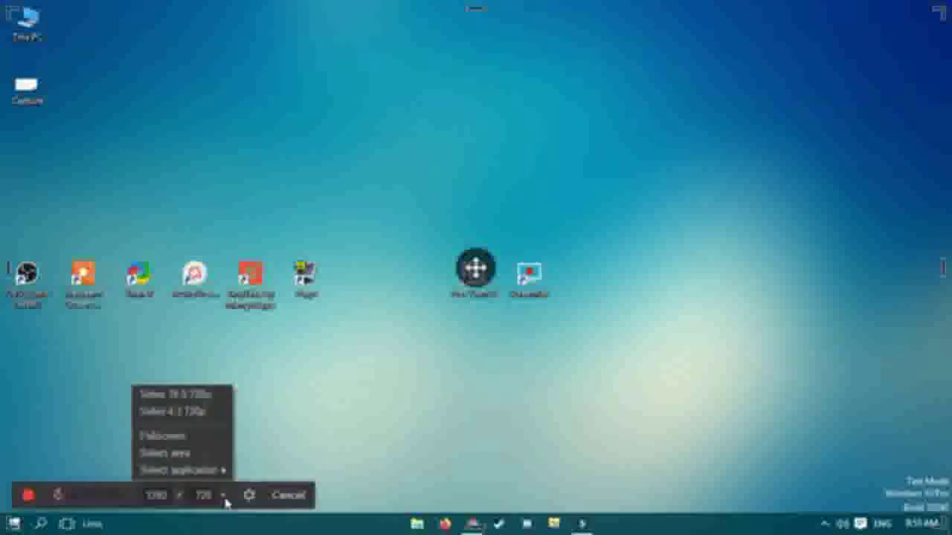
pyautogui.click(249, 495)
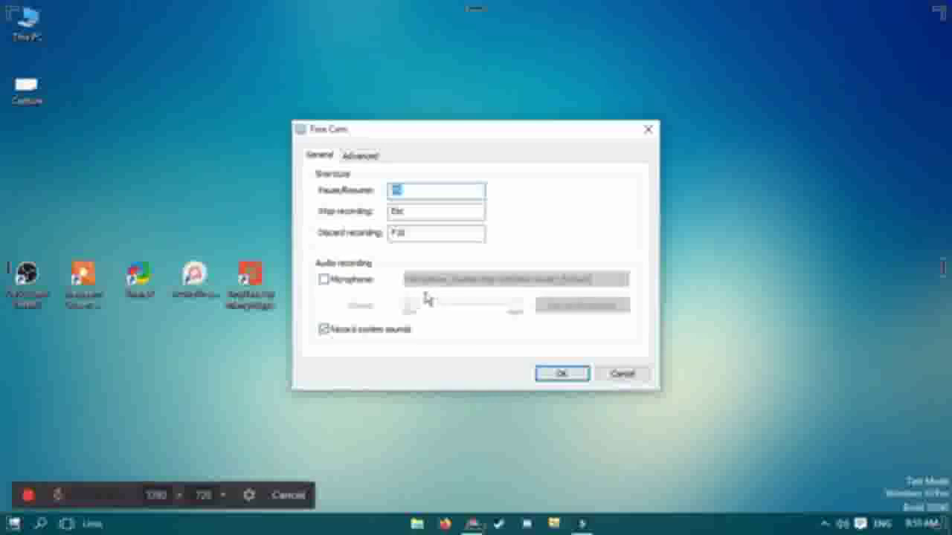
pyautogui.click(623, 374)
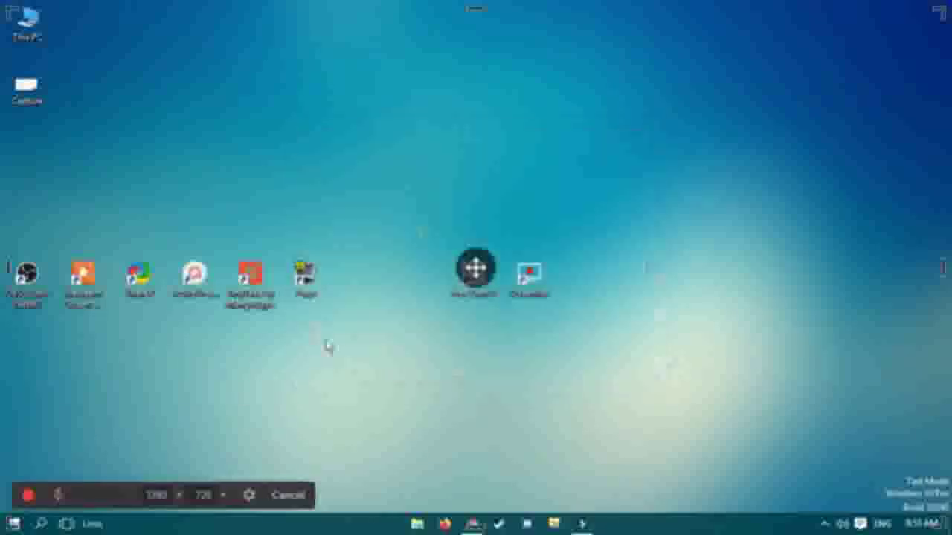
pyautogui.click(305, 495)
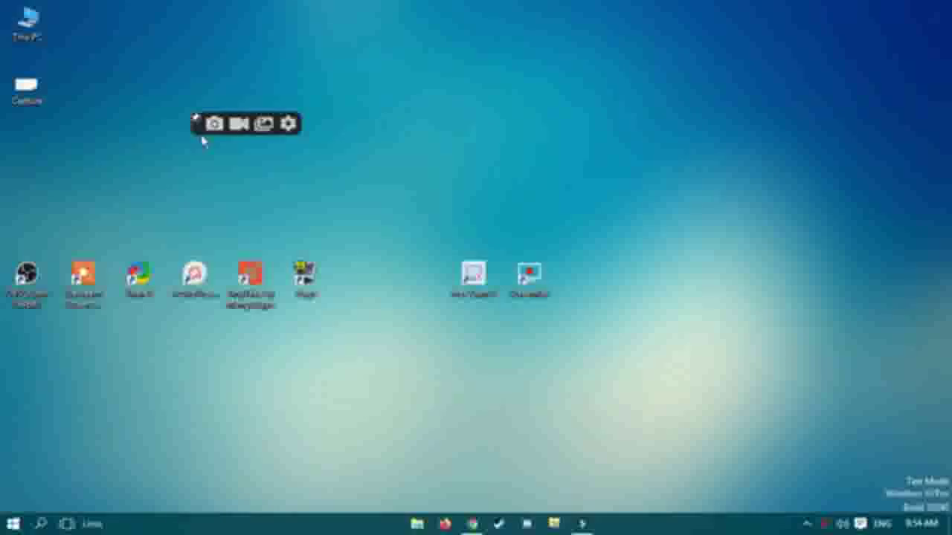
# Move the ScreenRec toolbar to the upper middle of the desktop and open its settings for review
pyautogui.moveTo(193, 129); pyautogui.dragTo(408, 142)
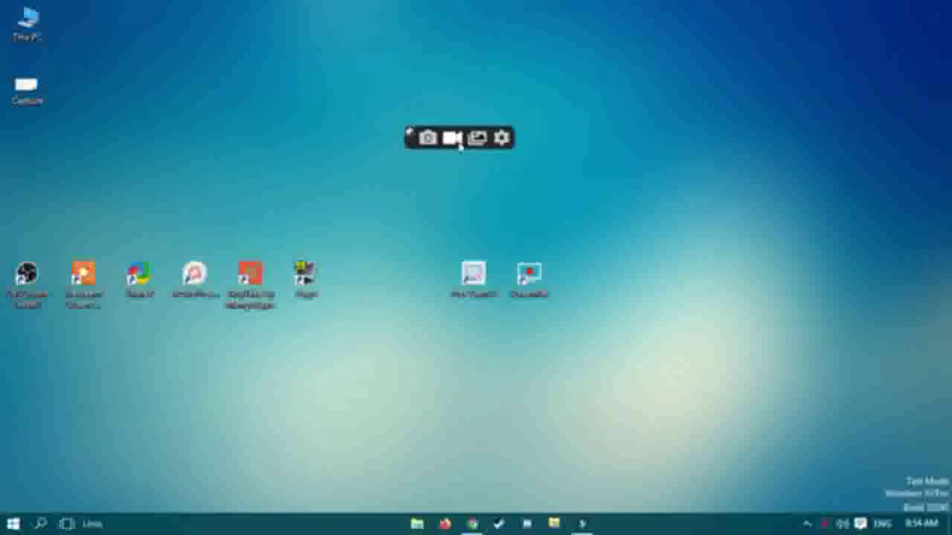
pyautogui.click(502, 137)
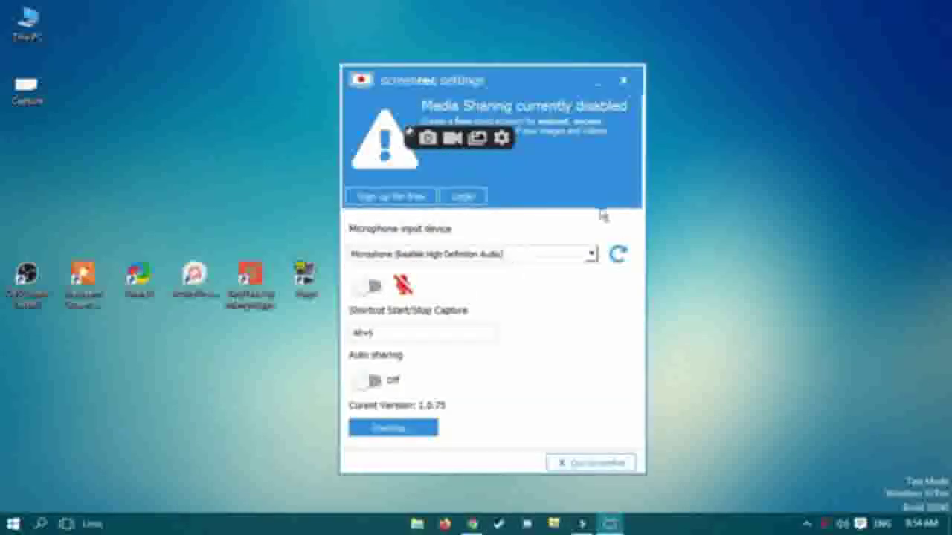